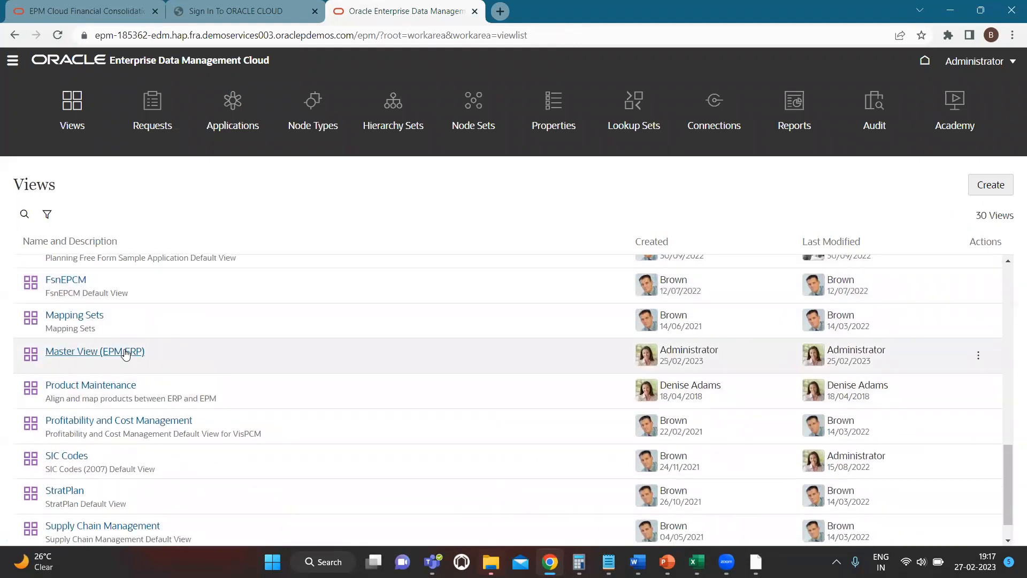
Open Master View (EPM ERP) and inspect the data chain of its FCCS_Accounts viewpoint
left_click(125, 352)
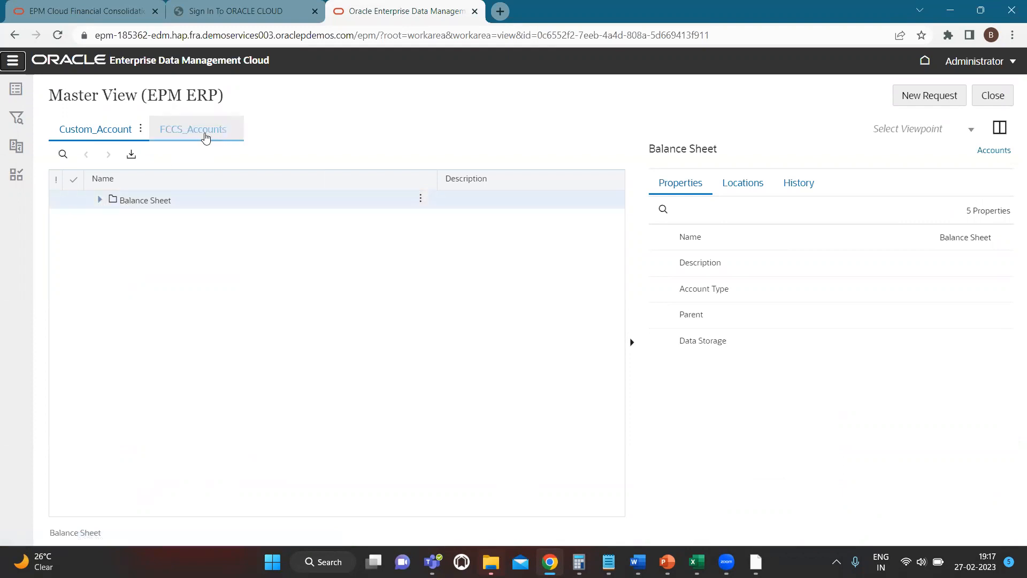
left_click(206, 133)
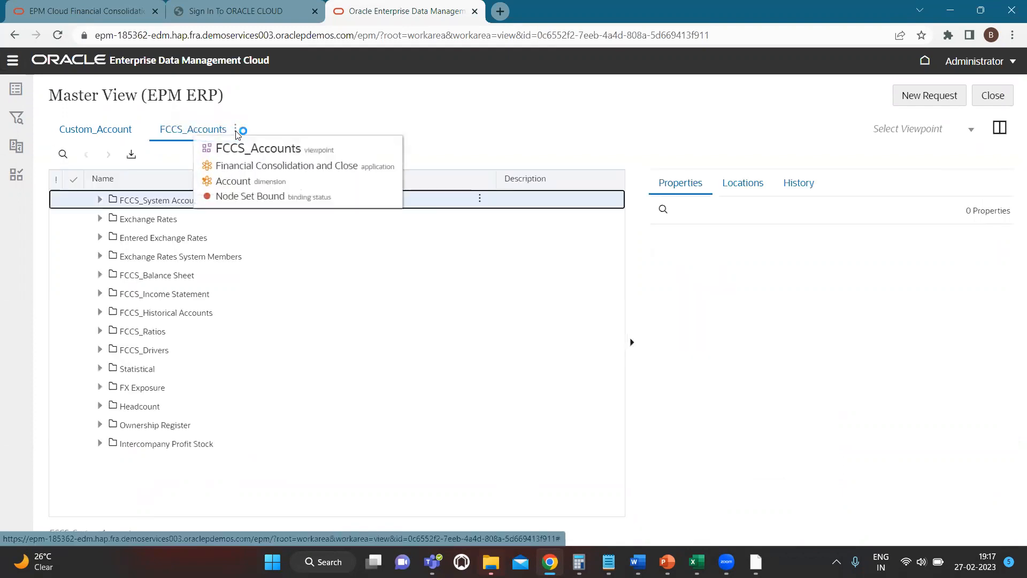
left_click(236, 128)
left_click(264, 152)
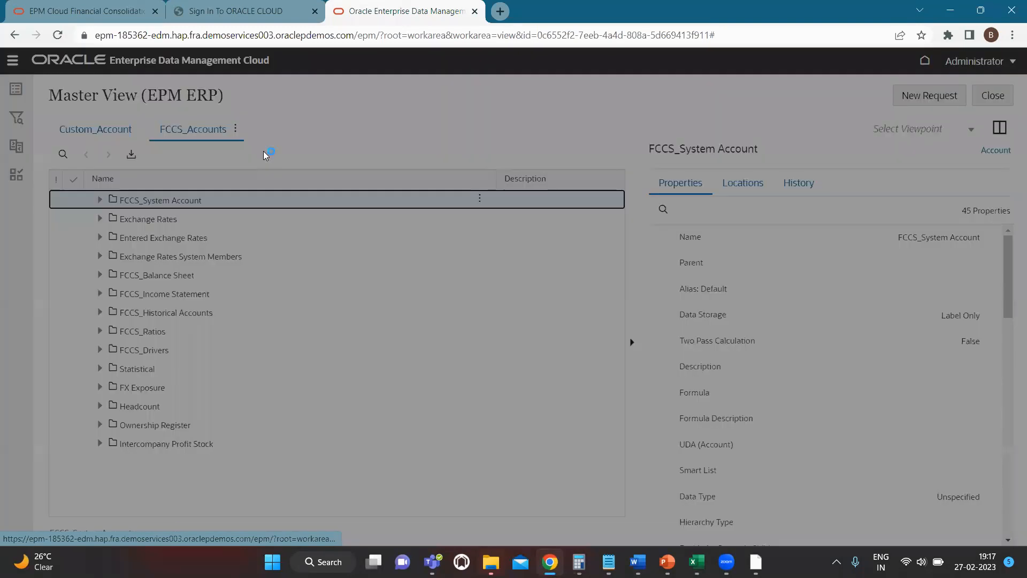
left_click(314, 150)
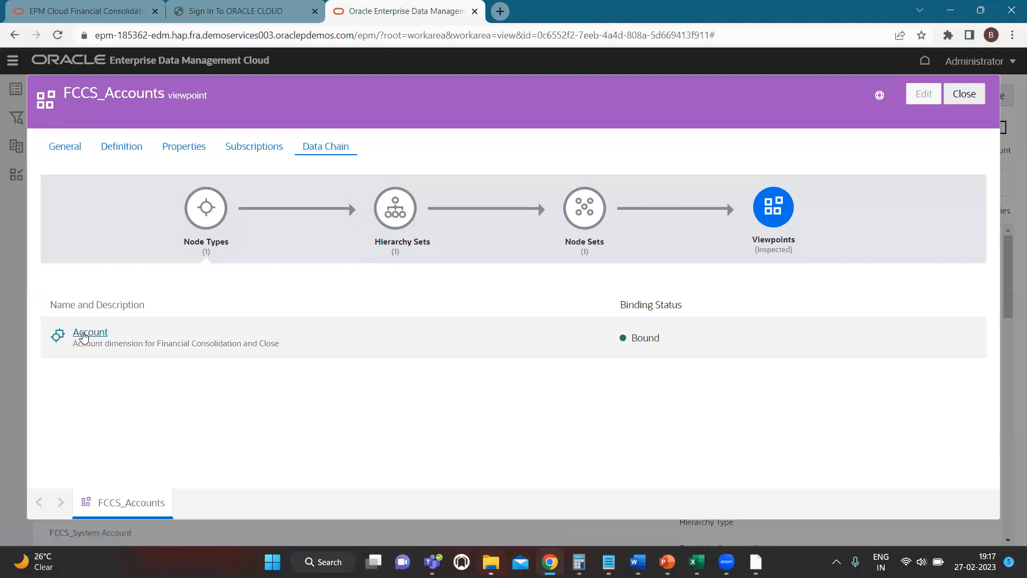
Review the Account node type's converter from the Accounts source in Custom Application 09, then close the inspector and the view
left_click(90, 333)
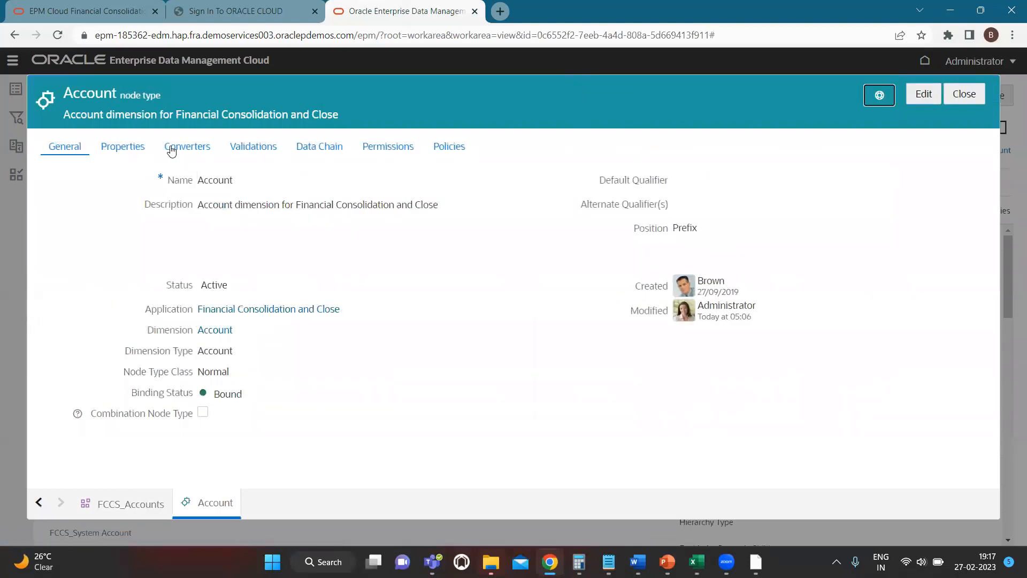
left_click(184, 148)
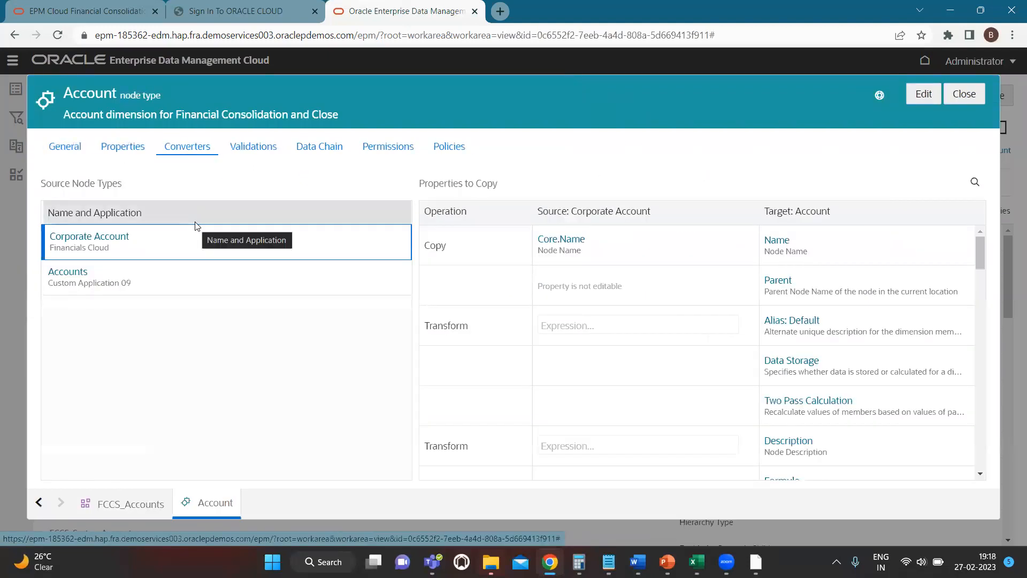
left_click(156, 275)
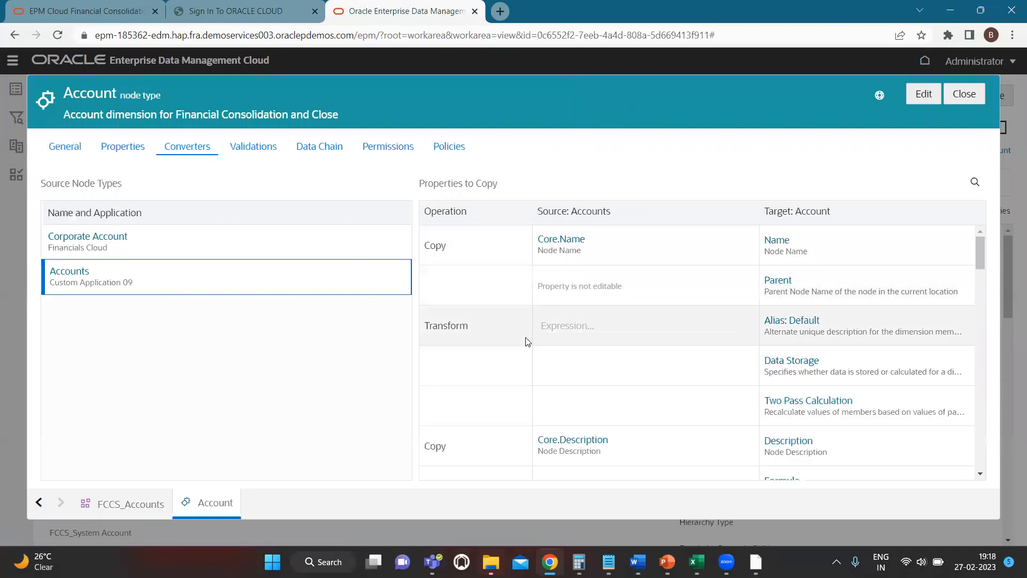
left_click(964, 94)
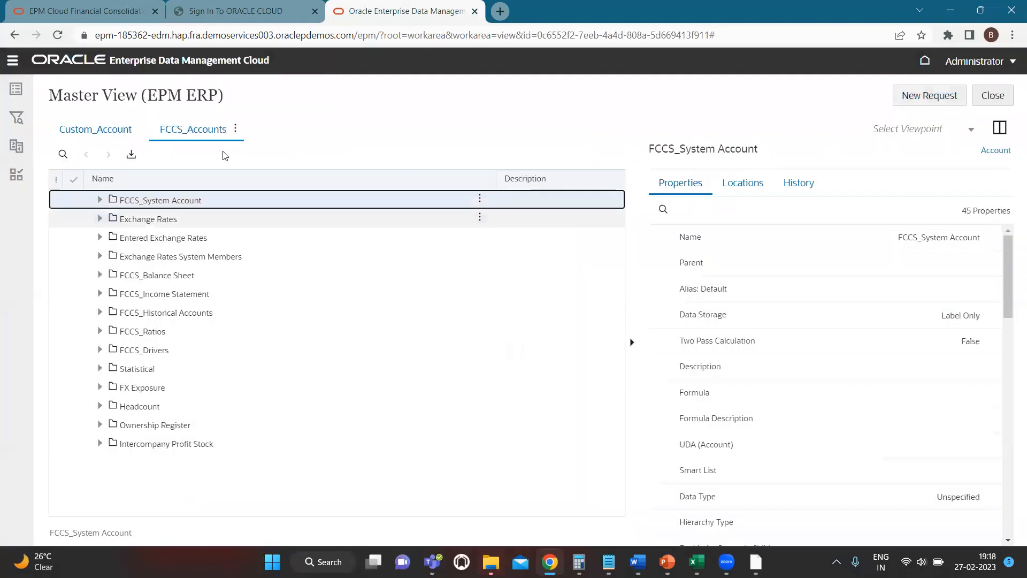
left_click(993, 96)
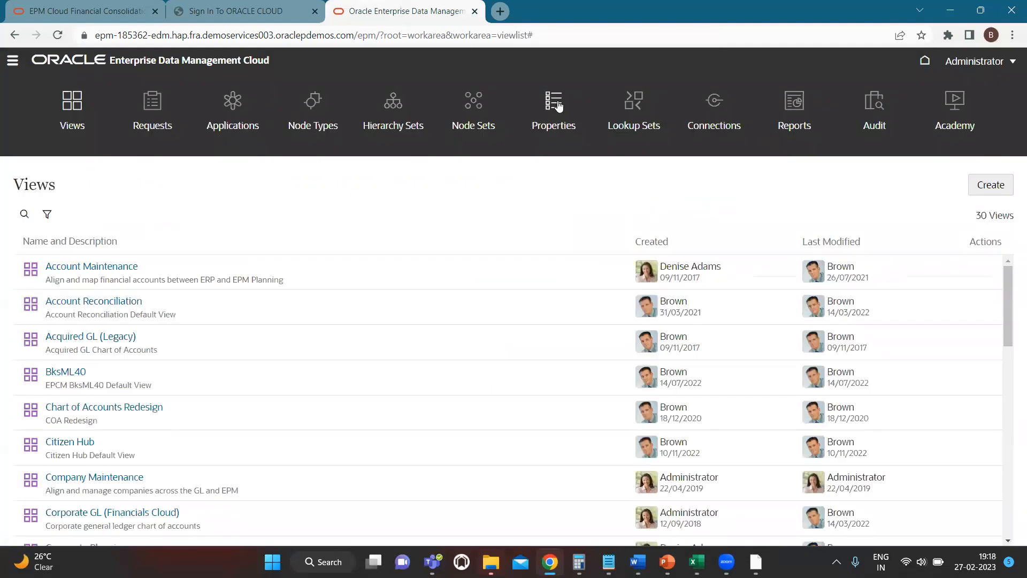
Search the property definitions for "data" and open the PLN.Data Storage property
left_click(554, 103)
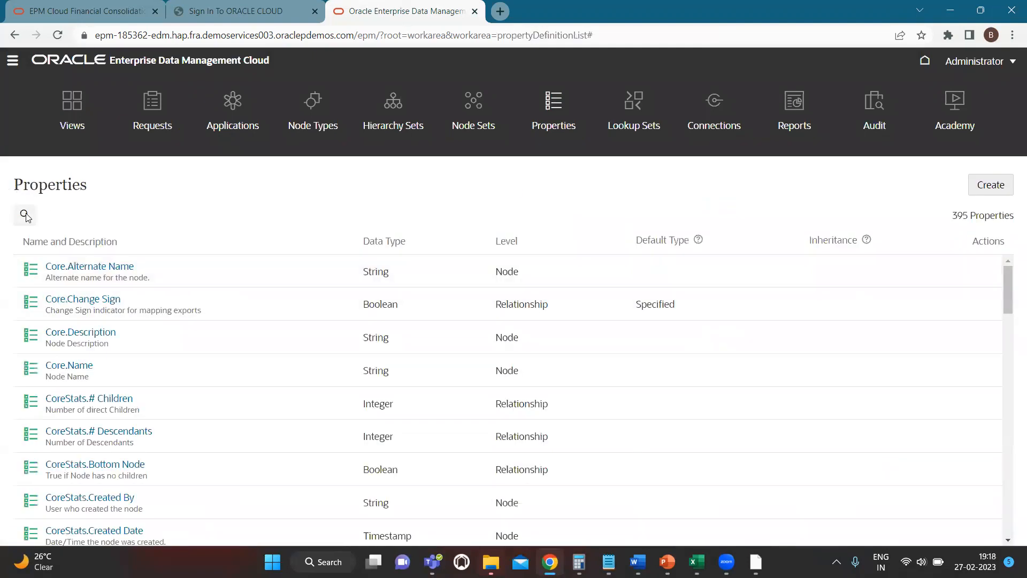
left_click(24, 213)
type("data")
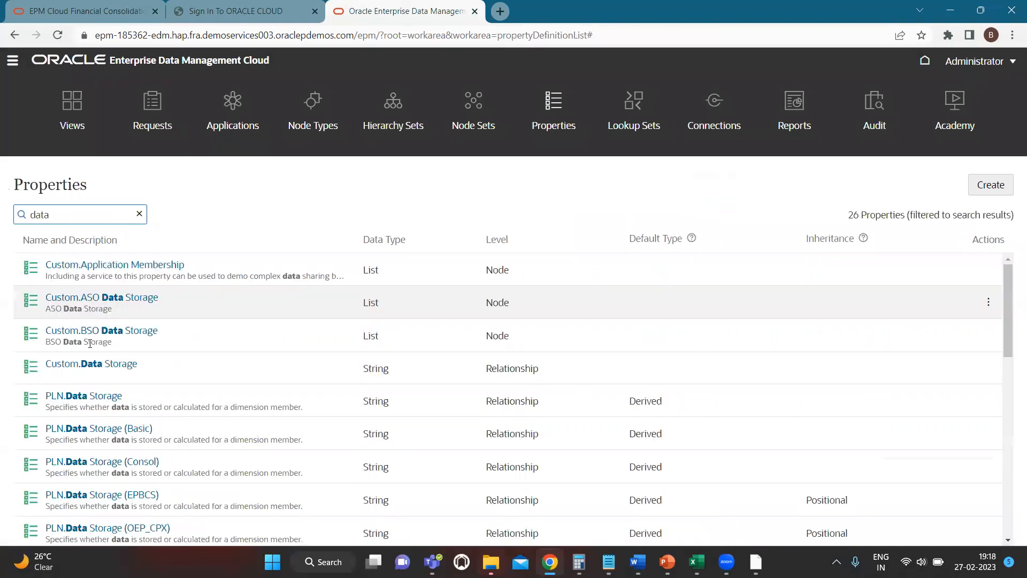
scroll(117, 333, "down", 1)
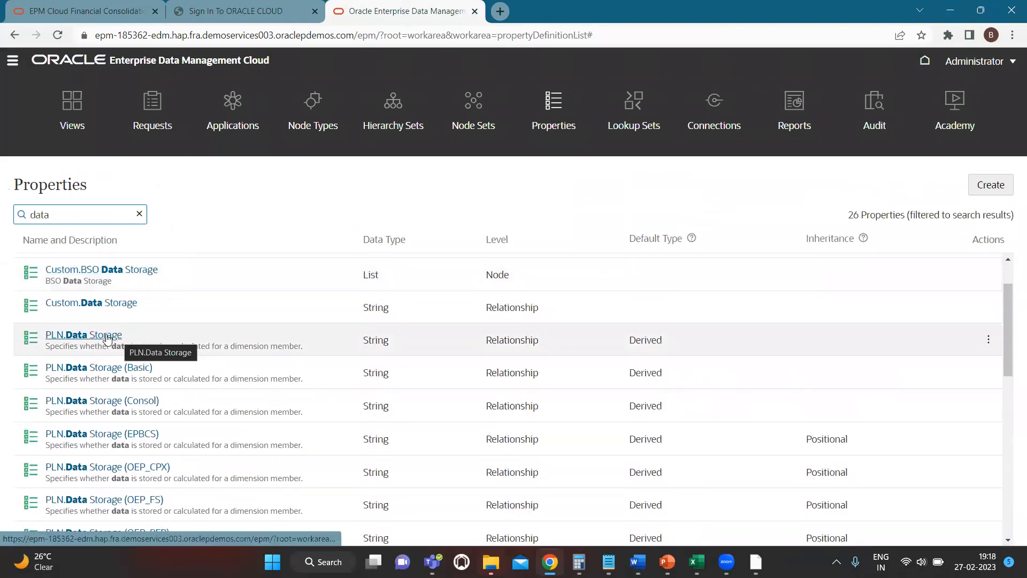
left_click(107, 336)
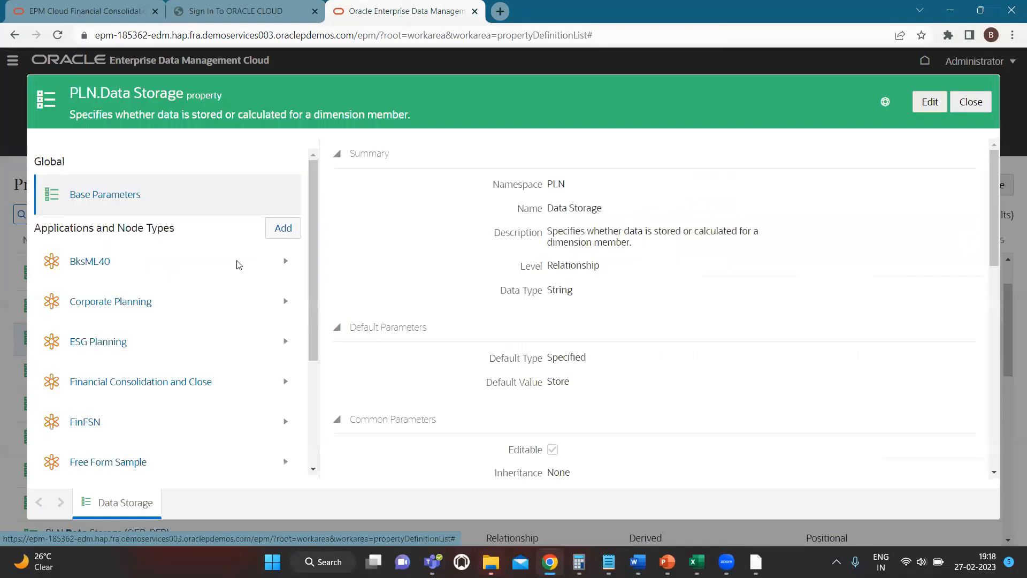
Select the Account node type under Financial Consolidation and Close in the property's applications and node types
scroll(223, 314, "down", 2)
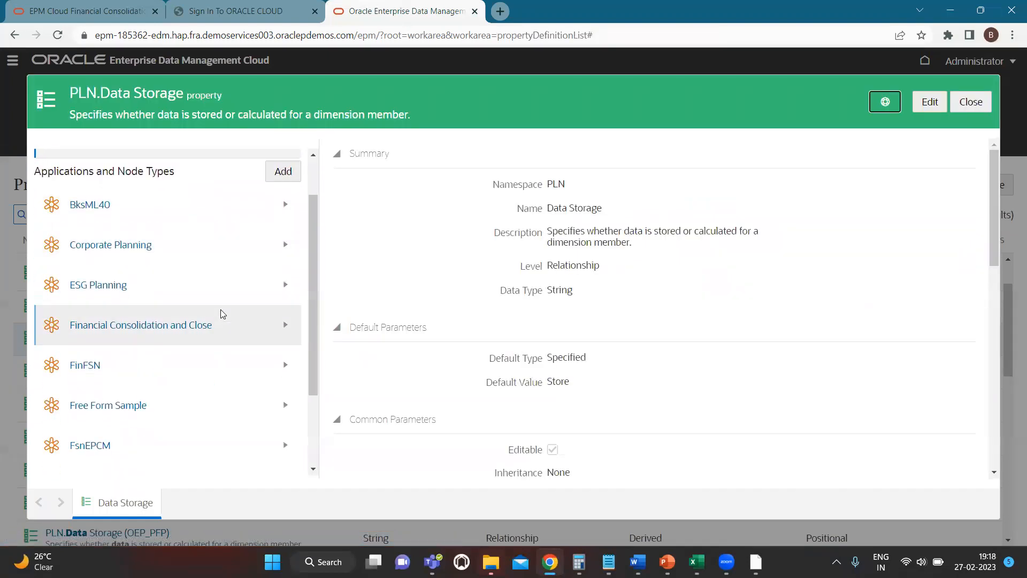
left_click(286, 325)
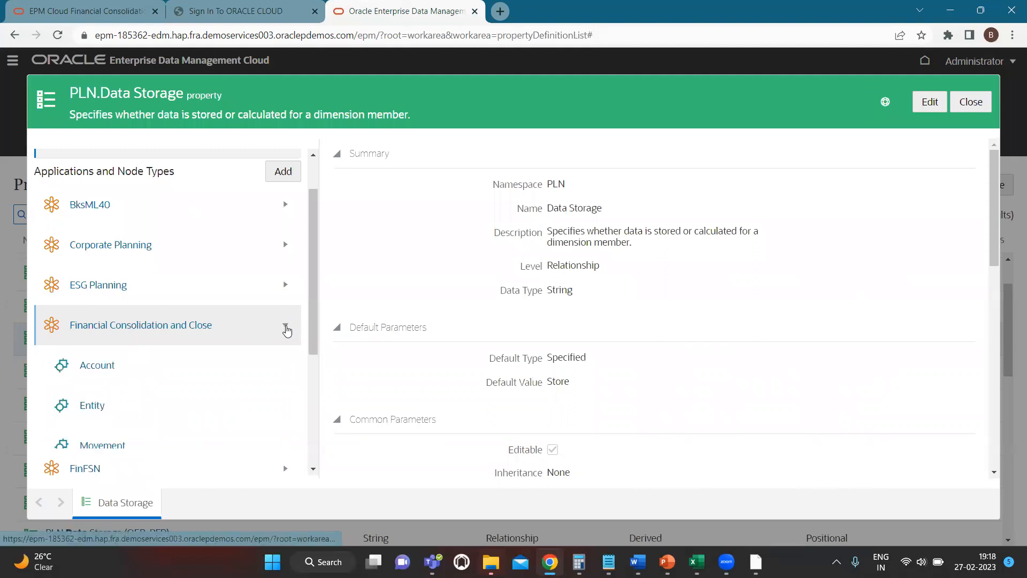
scroll(112, 342, "down", 1)
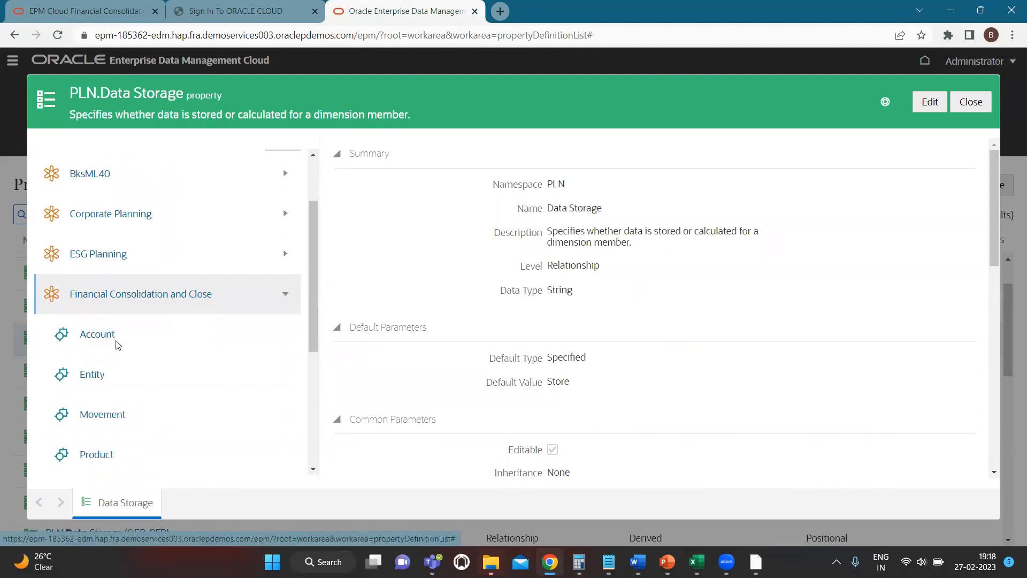
left_click(95, 337)
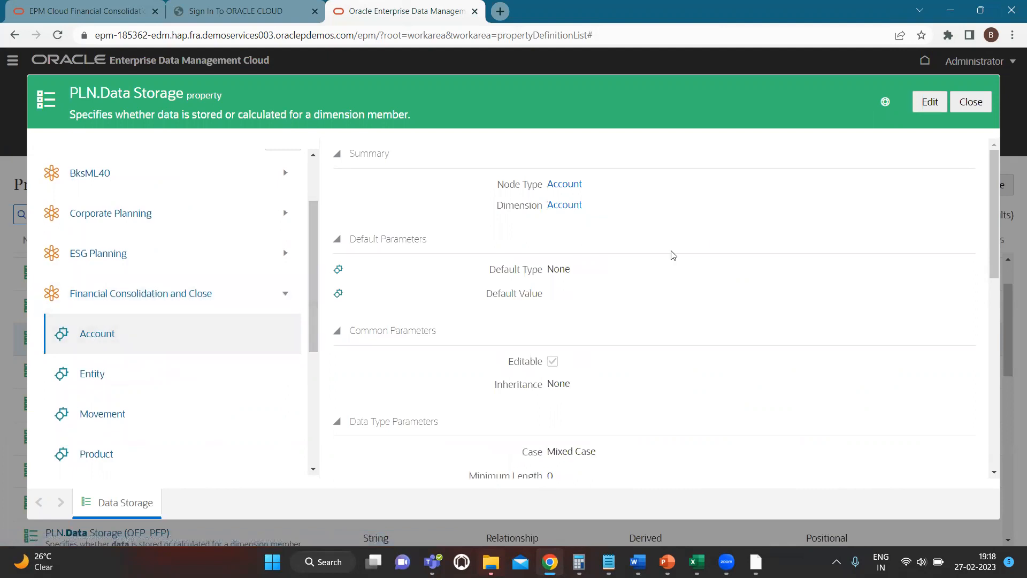
Edit the Account node type's parameters, set Default Type to Derived and open the expression editor for the default value
left_click(929, 102)
left_click(590, 271)
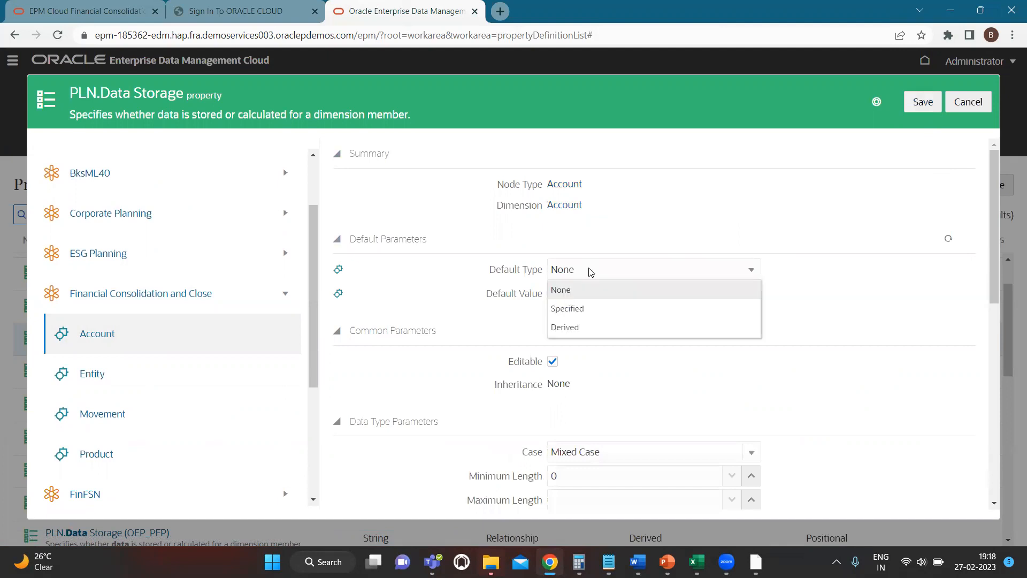
left_click(589, 330)
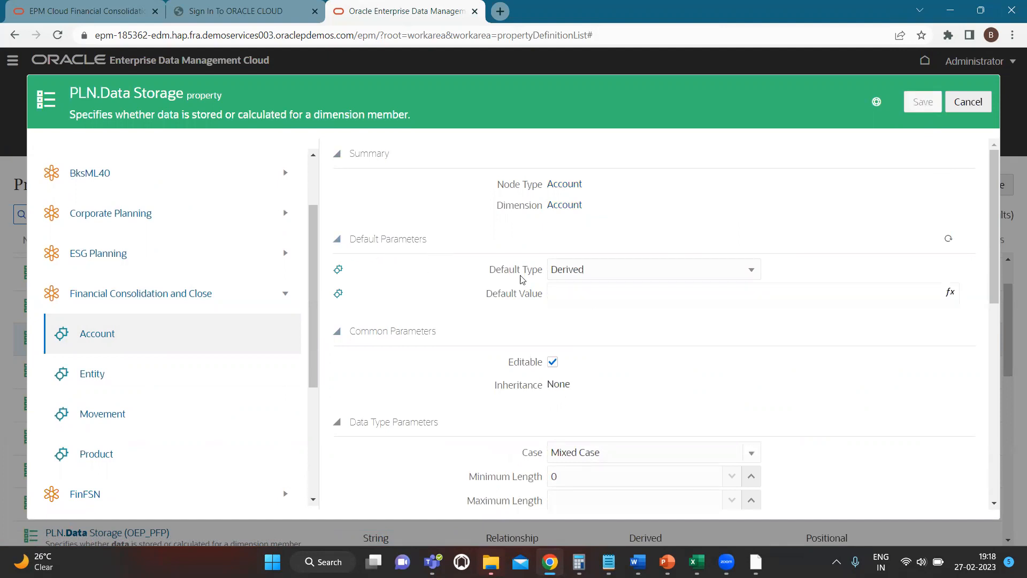
left_click(617, 272)
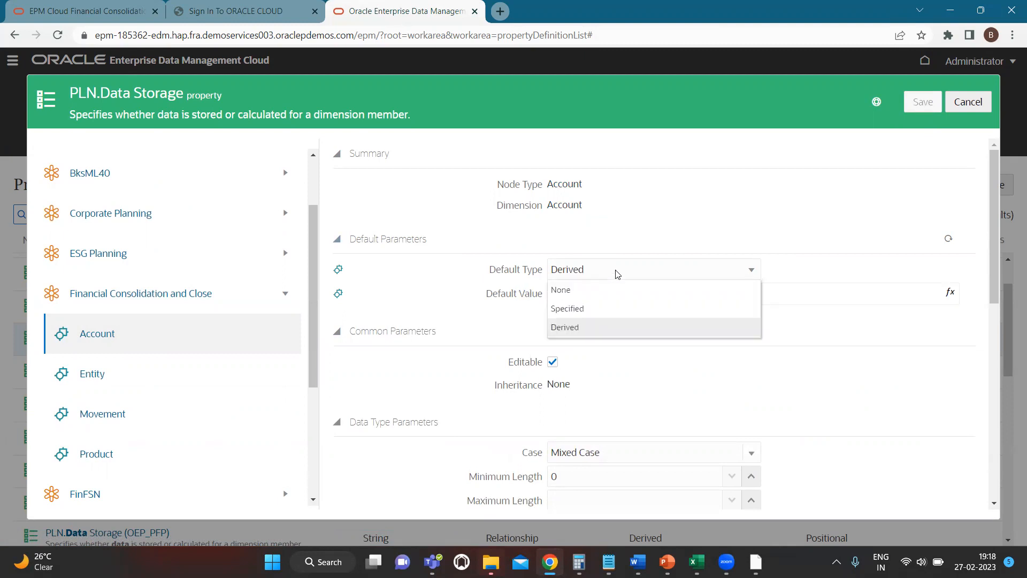
left_click(617, 273)
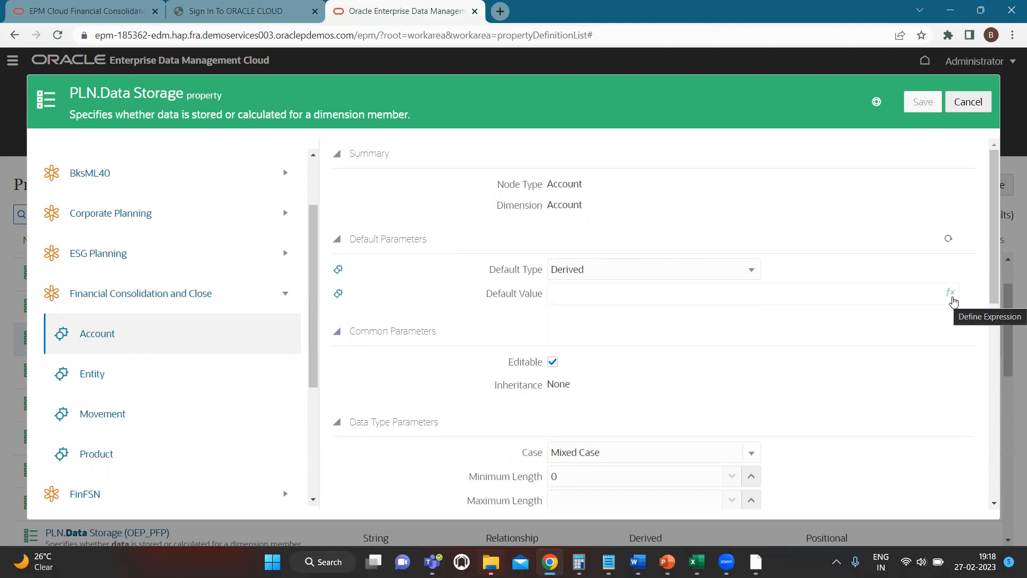
left_click(953, 300)
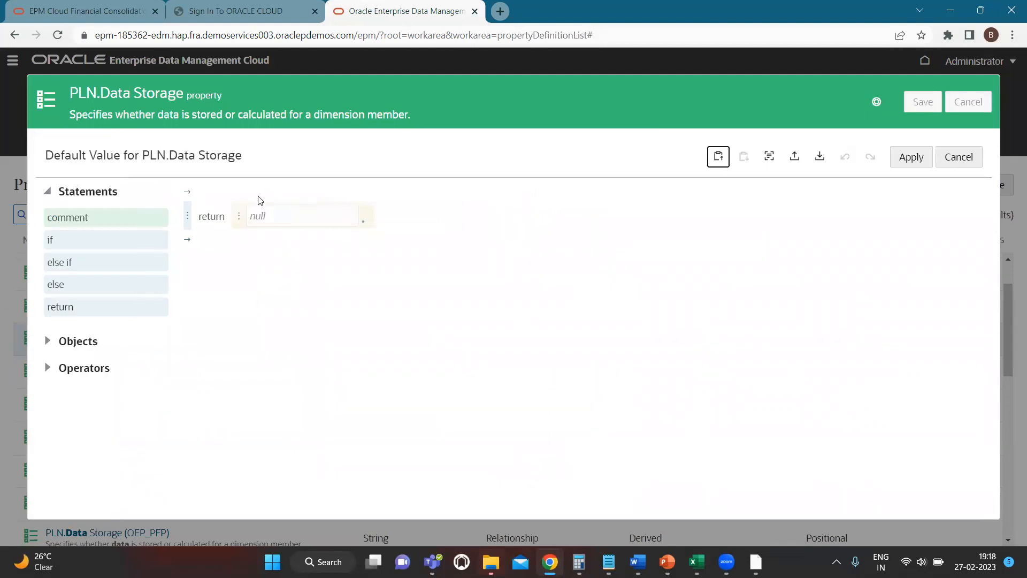
left_click(188, 192)
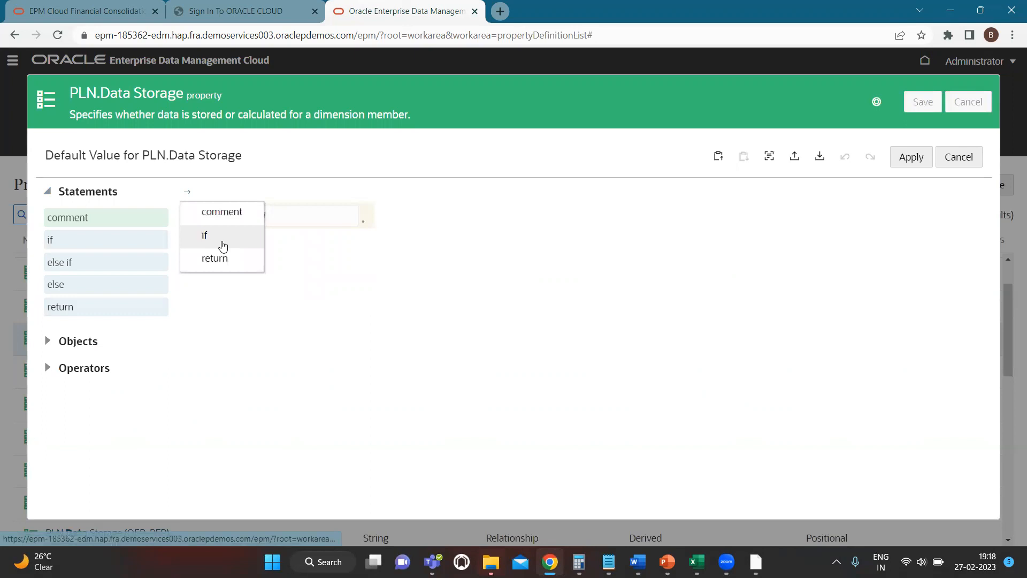
left_click(223, 246)
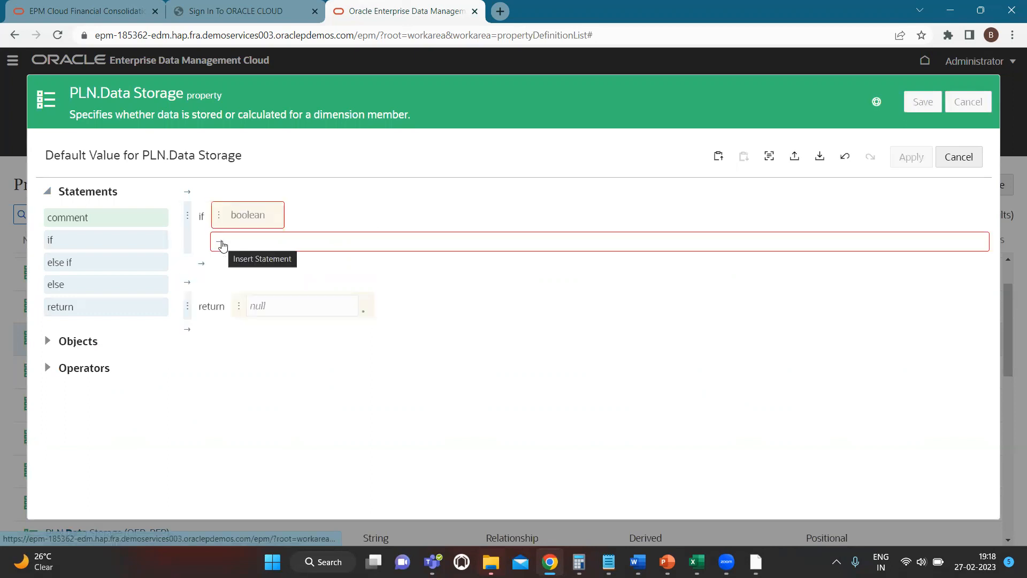
left_click(187, 215)
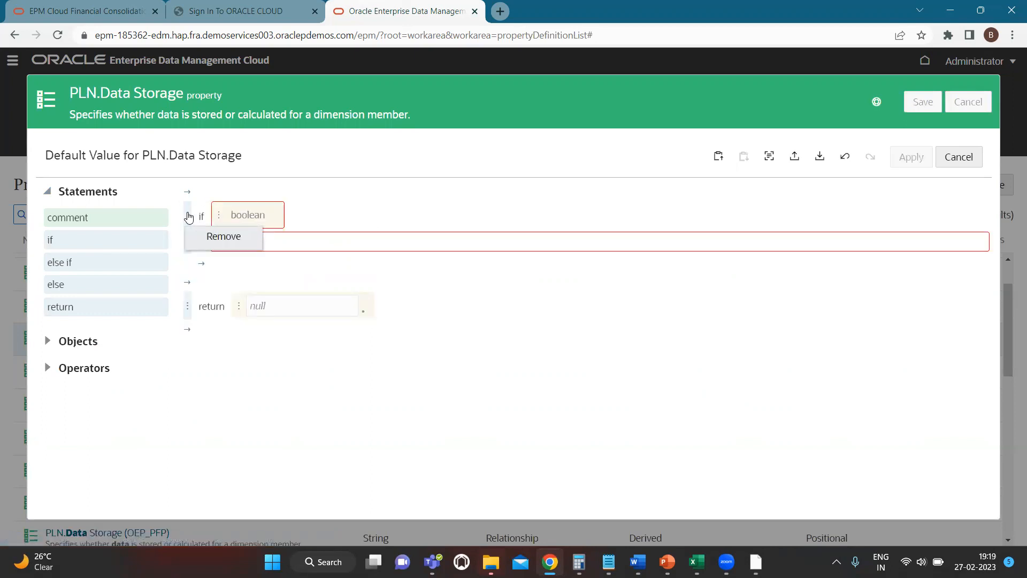
left_click(202, 239)
Remove the existing return null statement and insert an if statement in the default value expression
left_click(187, 215)
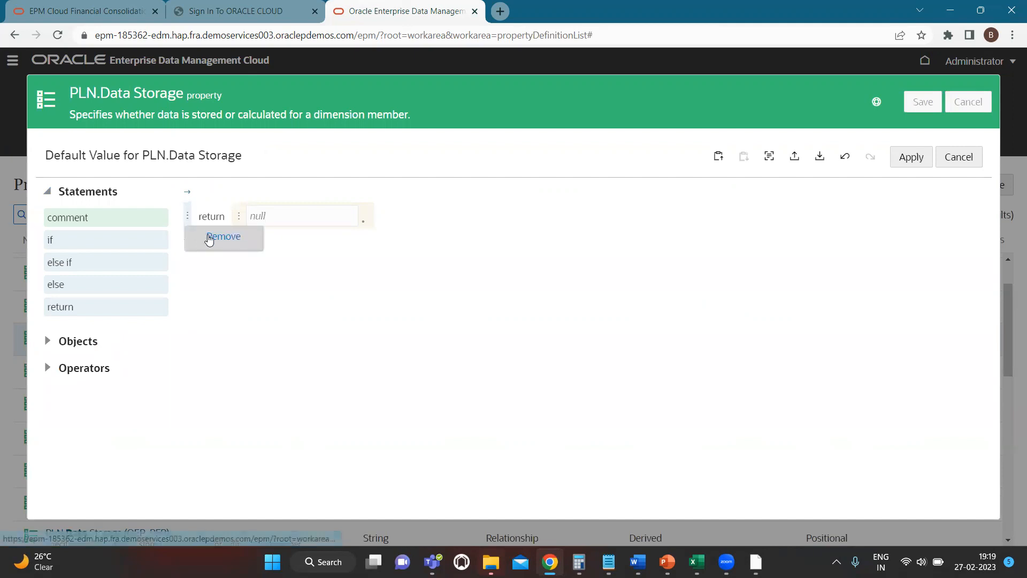
left_click(209, 239)
left_click(186, 193)
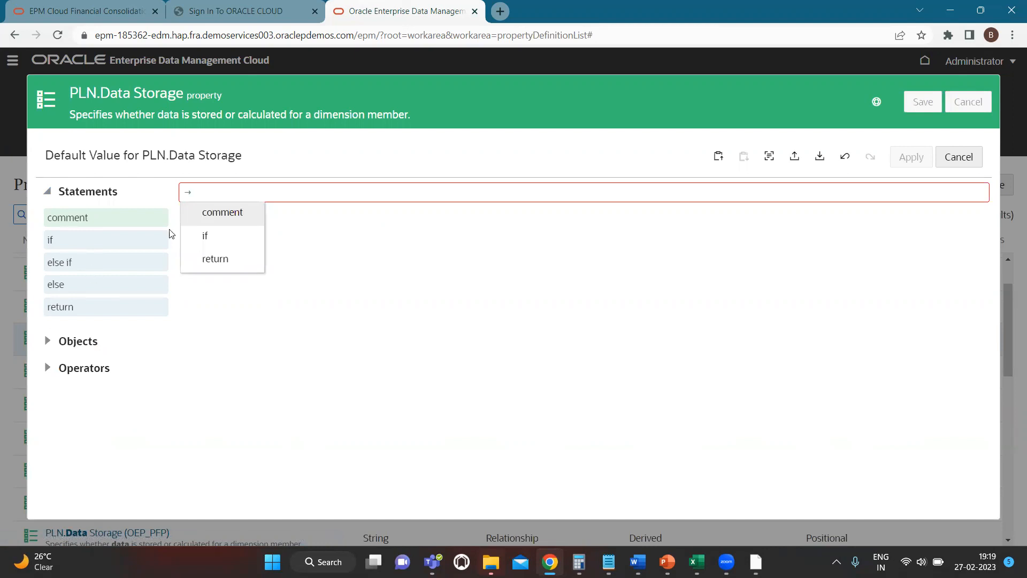
left_click(206, 236)
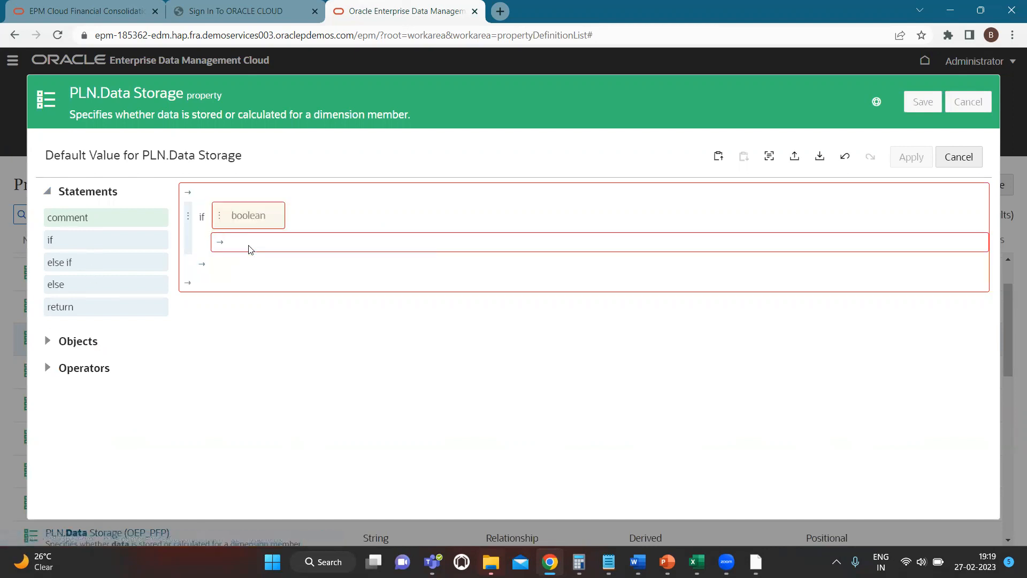
Set the if condition to the node's CoreStats.Bottom Node property
left_click(220, 219)
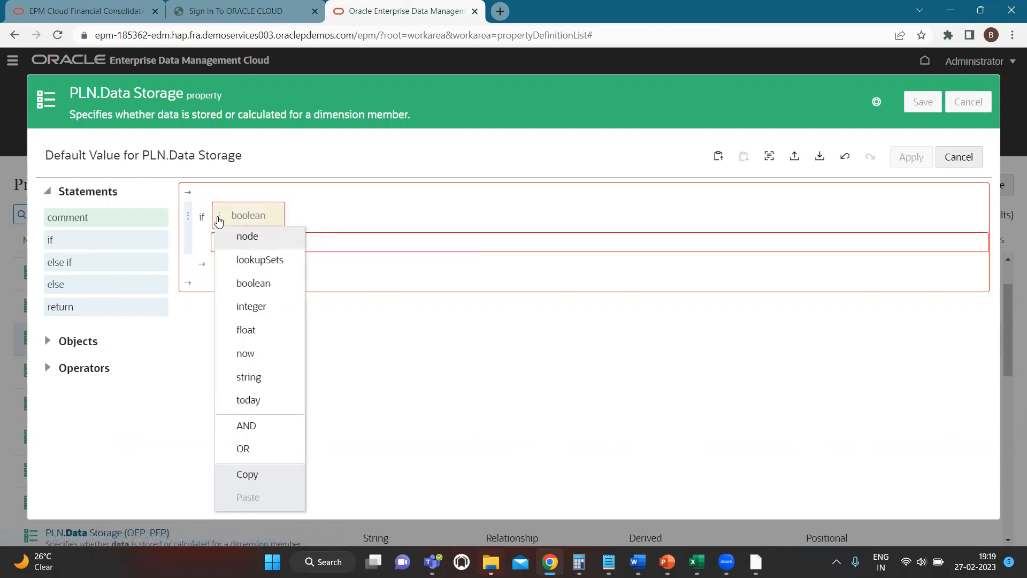
left_click(239, 237)
left_click(251, 227)
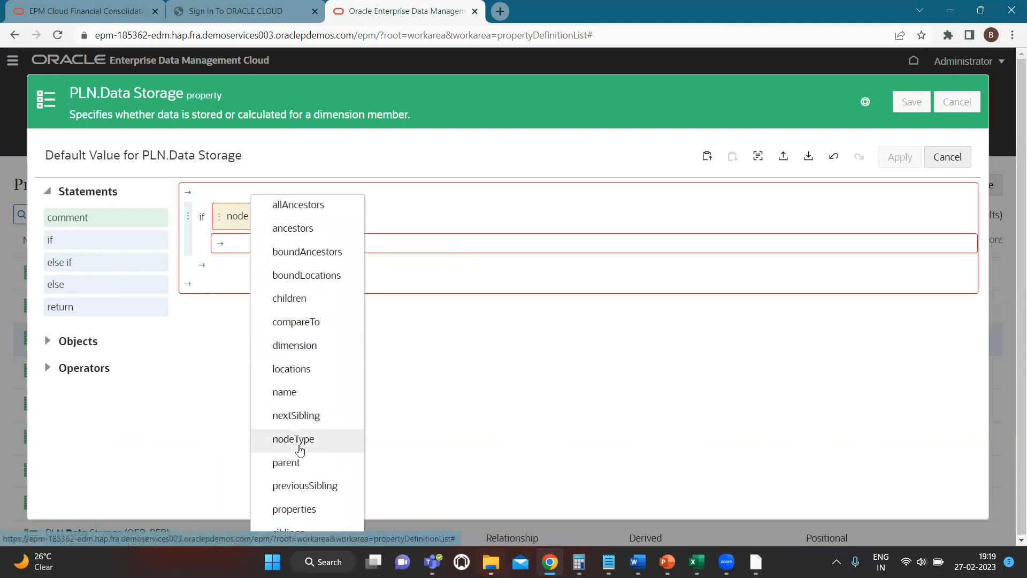
left_click(299, 508)
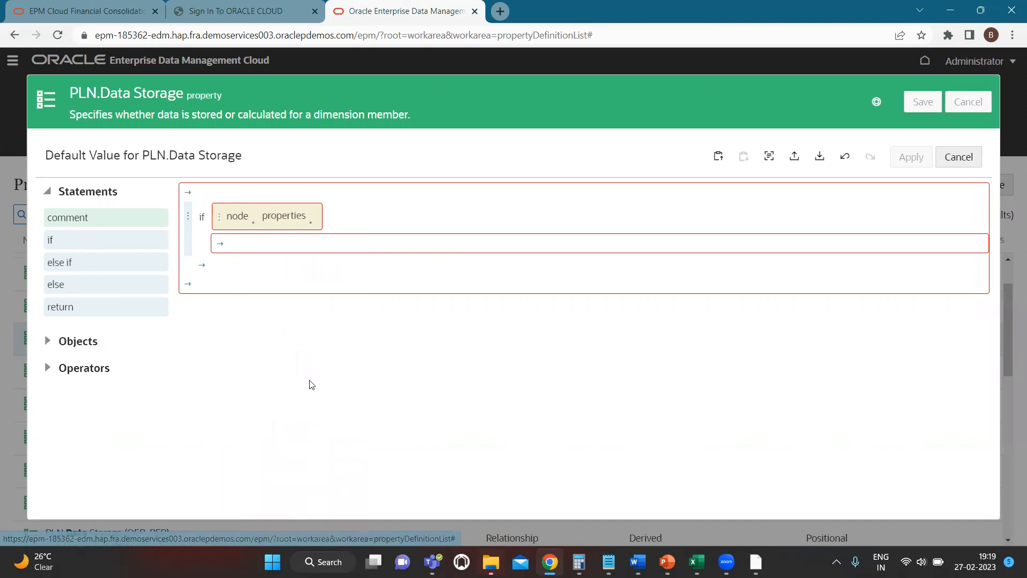
left_click(312, 229)
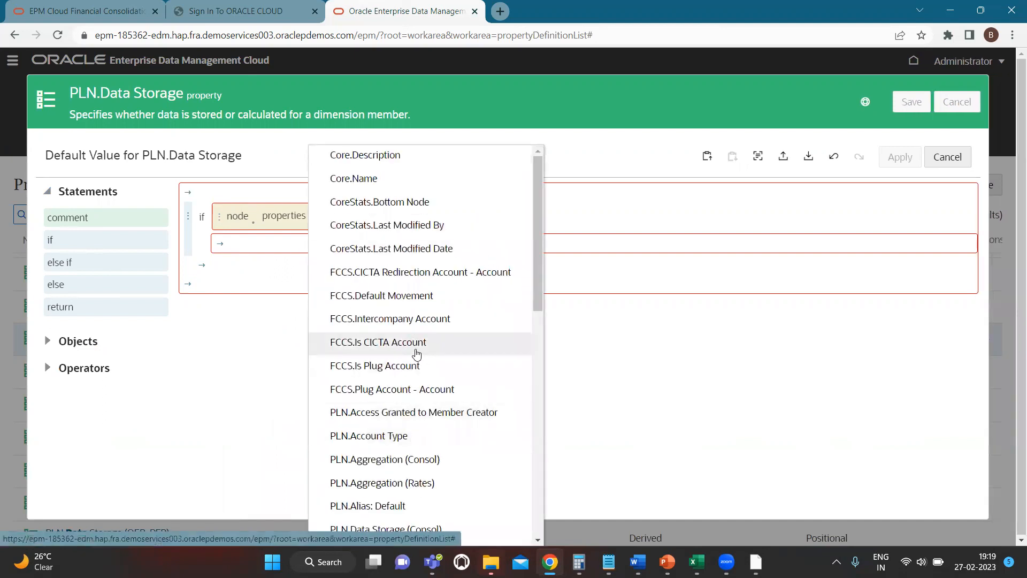
left_click(376, 207)
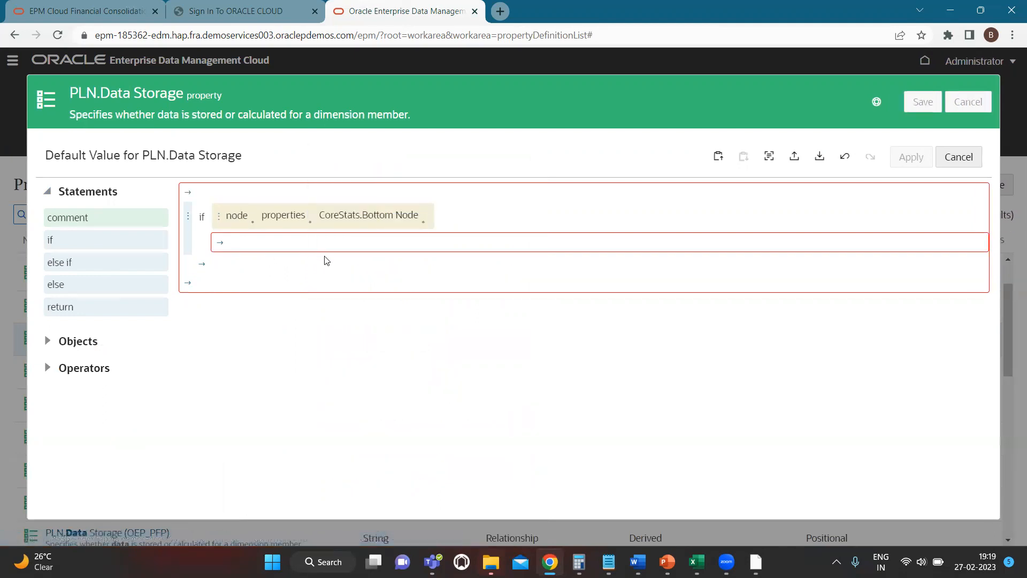
Add a return statement inside the if block with the value Never Share
left_click(222, 245)
left_click(242, 308)
type("Ne")
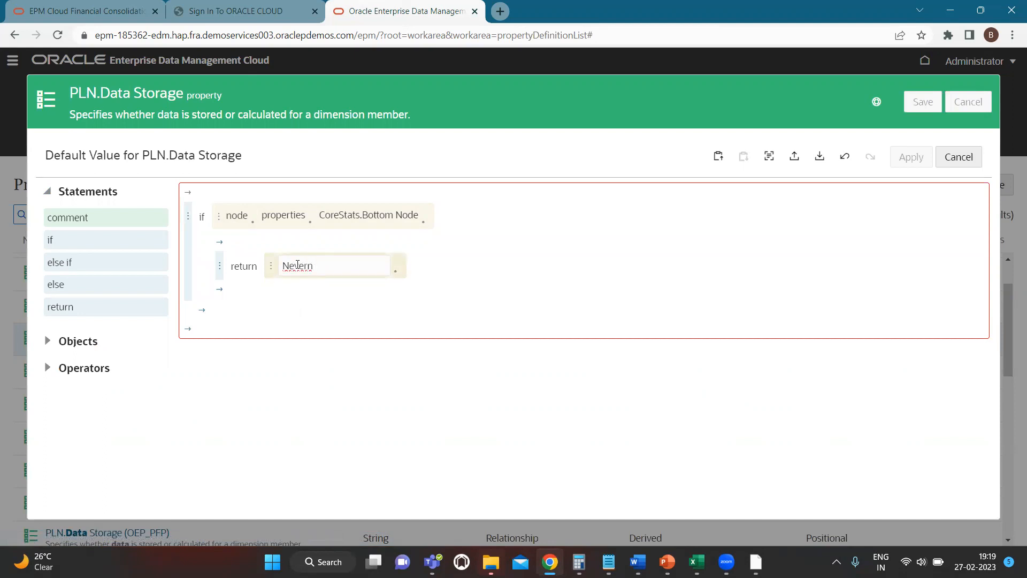
type("ver Share")
Add an else branch to the default value expression with a return statement of Dynamic Calc
left_click(200, 313)
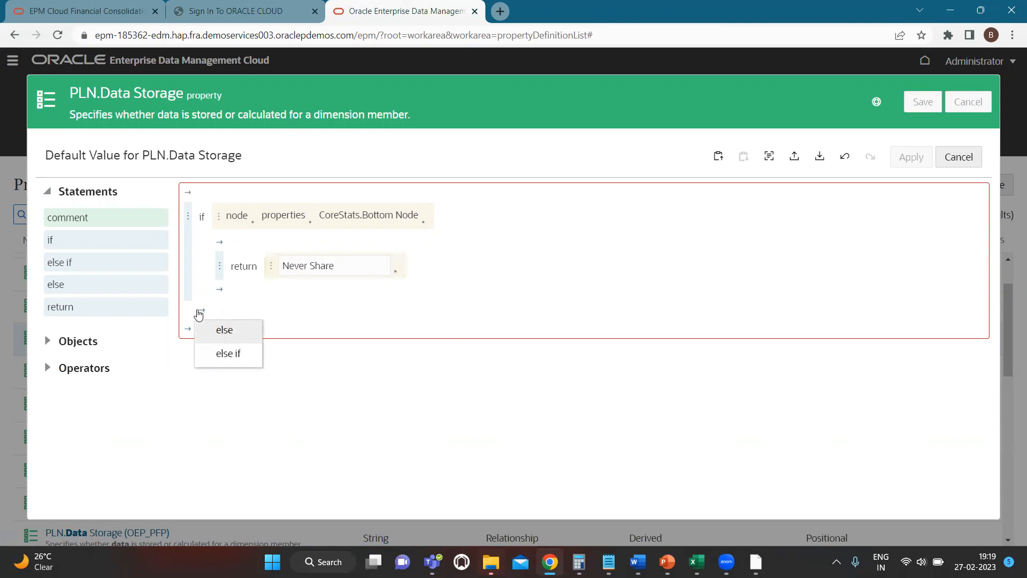
left_click(216, 341)
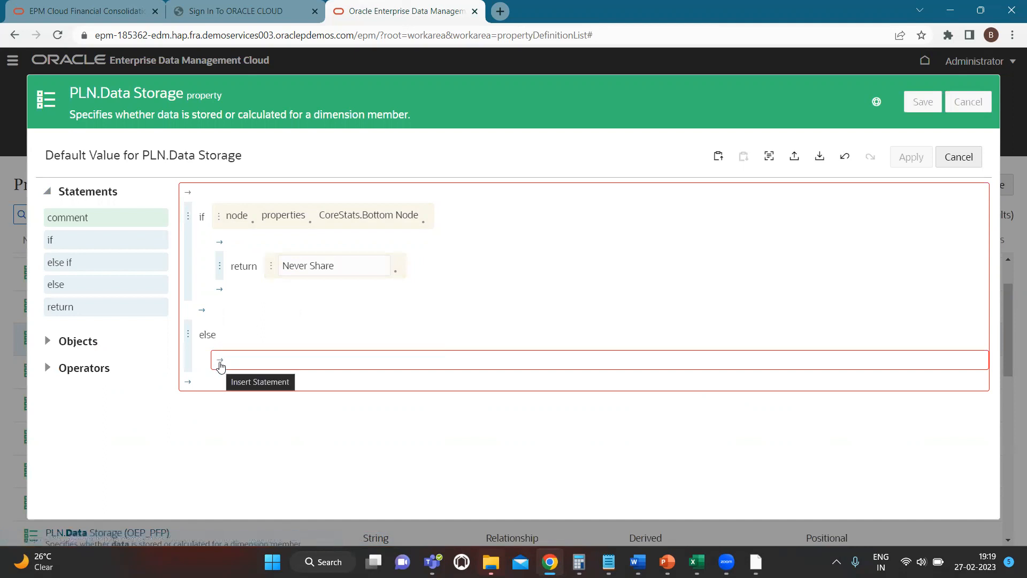
left_click(221, 364)
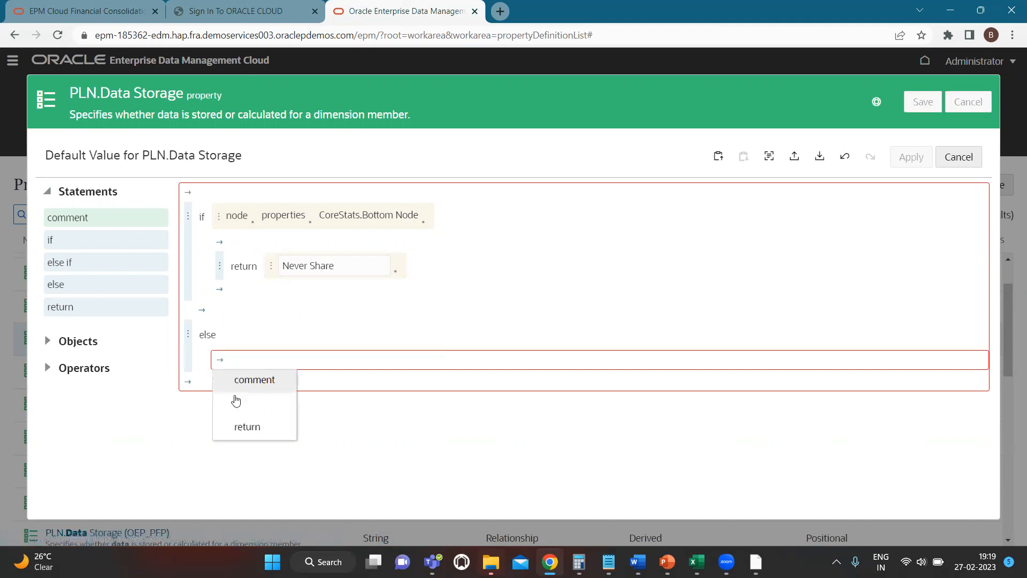
left_click(244, 428)
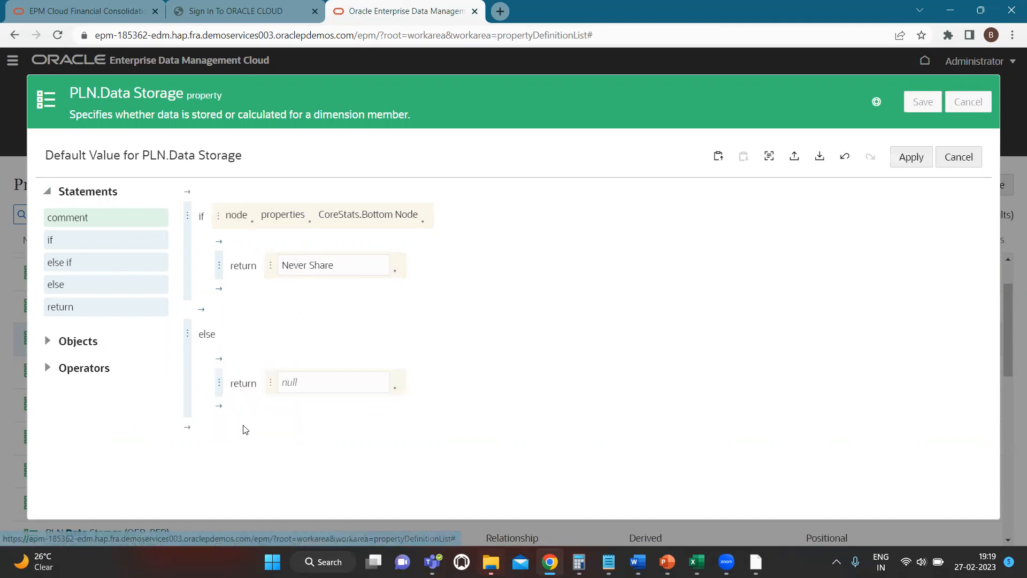
left_click(314, 383)
type("Dynamic Calc")
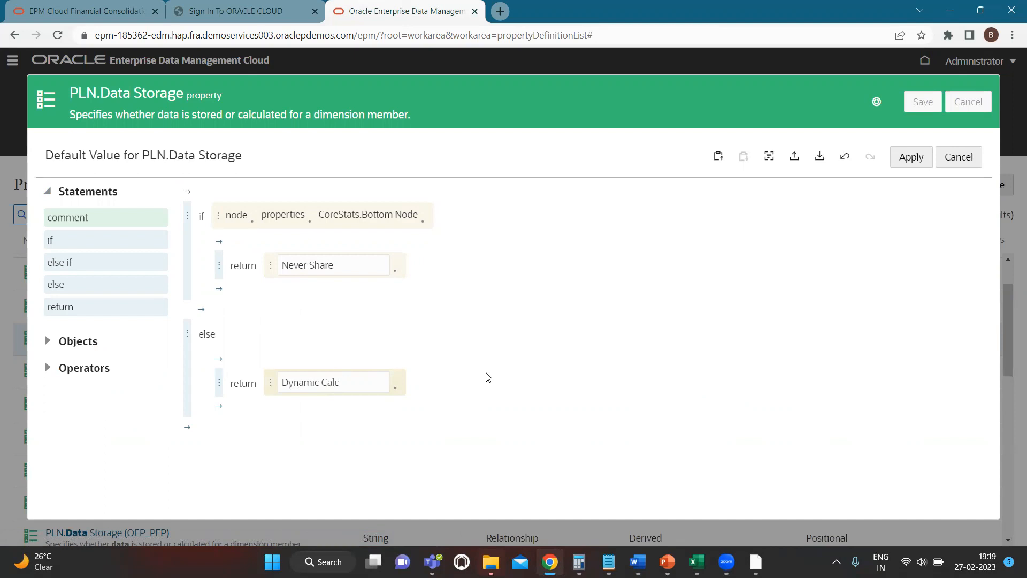
Open Notepad and write the line: Source - Data storage - "Label only"
key("super")
type("txt")
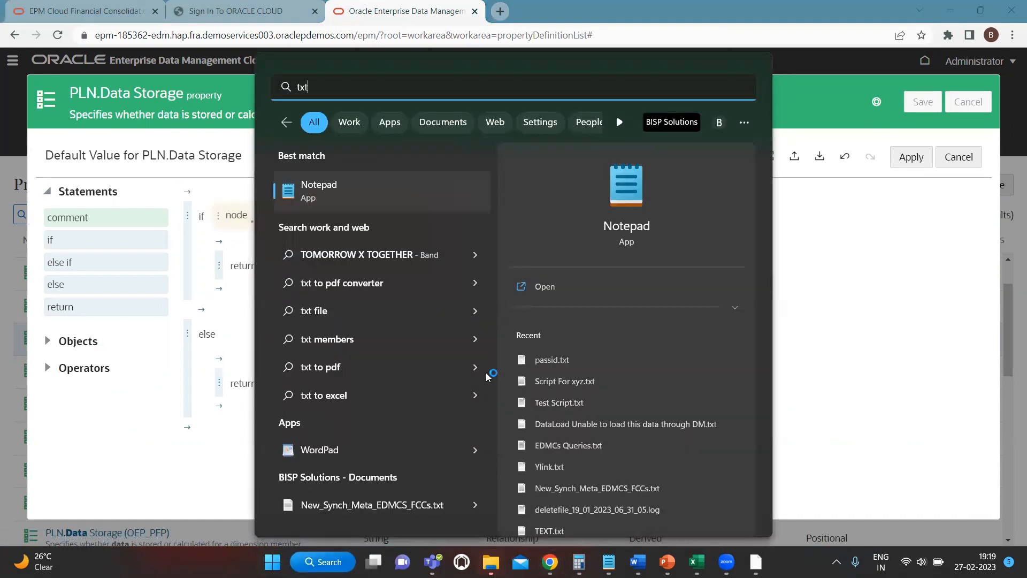
key("Return")
type("Source")
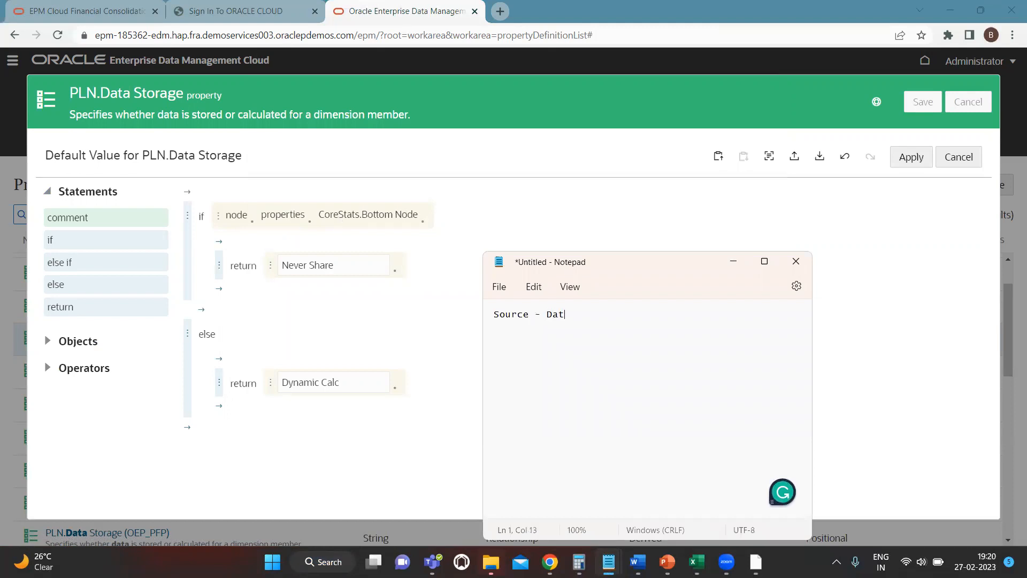
type("- Data storage - \"Label only")
type("\"Label only")
key("Return")
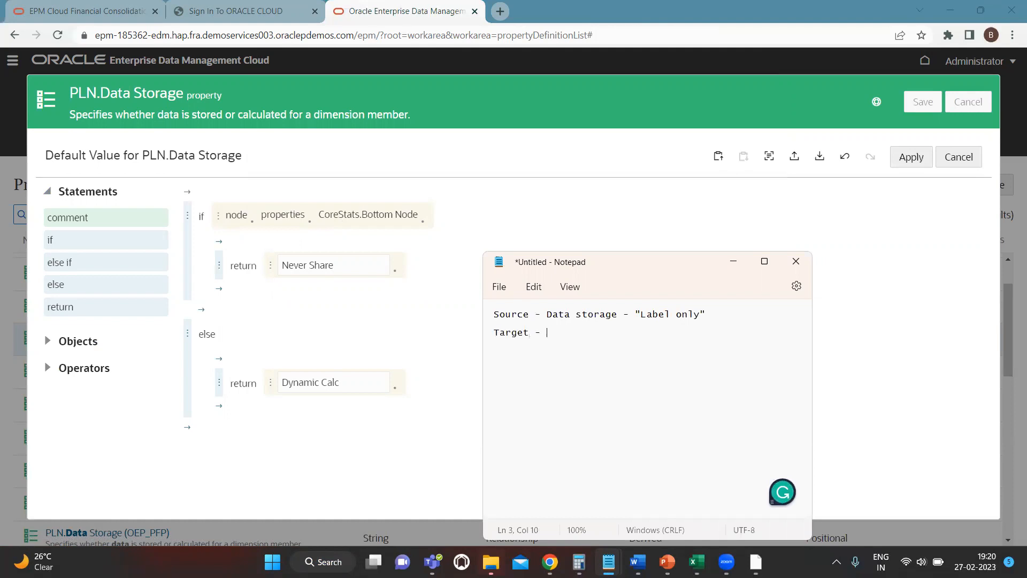
Add a second line to the note: Target - Data storage - "Never Share" else "Dynamic Calc"
type("age")
type("- \"Never Share\" else")
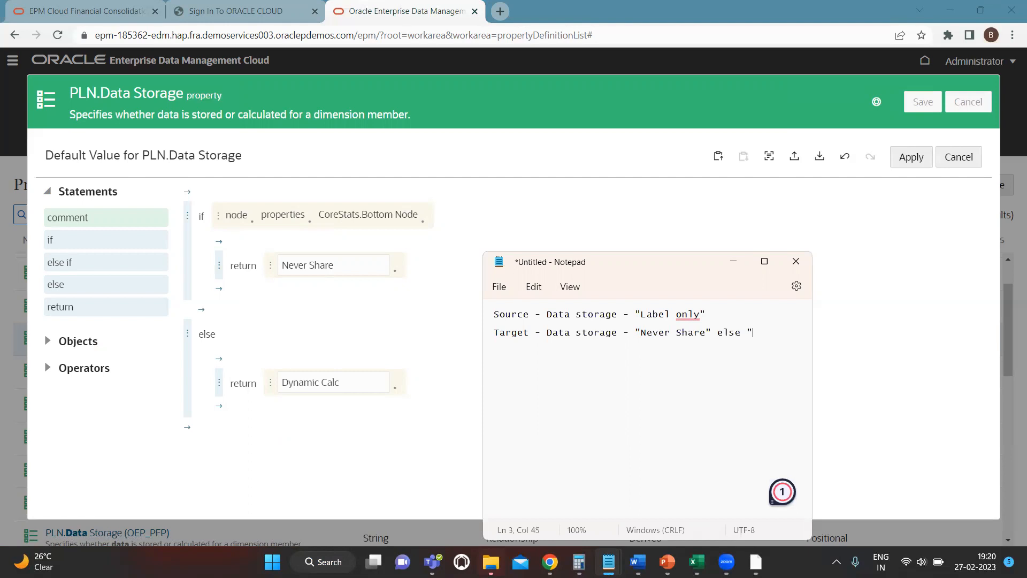
type("namic Calc\"")
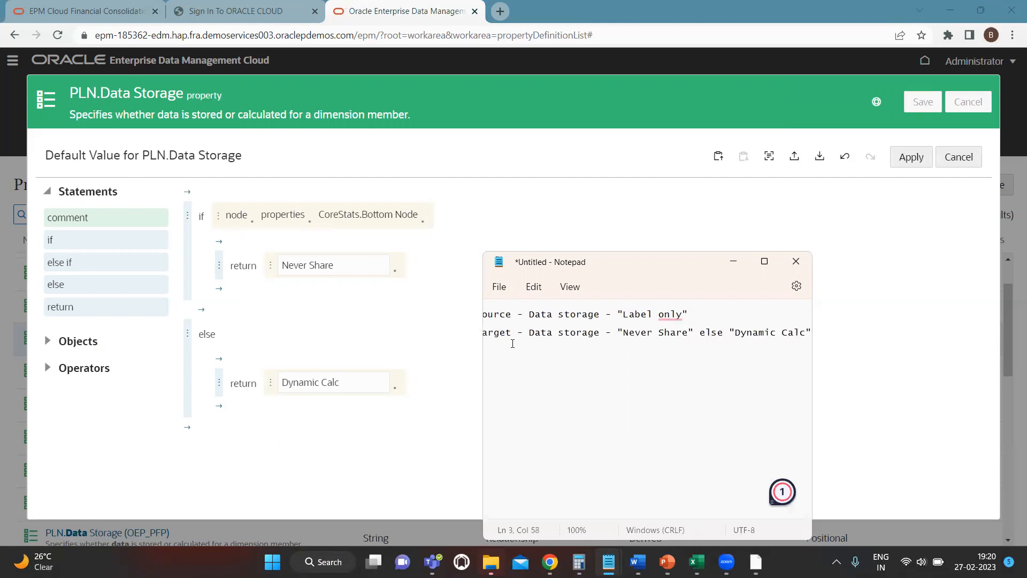
Widen the Notepad window, highlight "Label only" in the source line, and close the note without saving
key("alt")
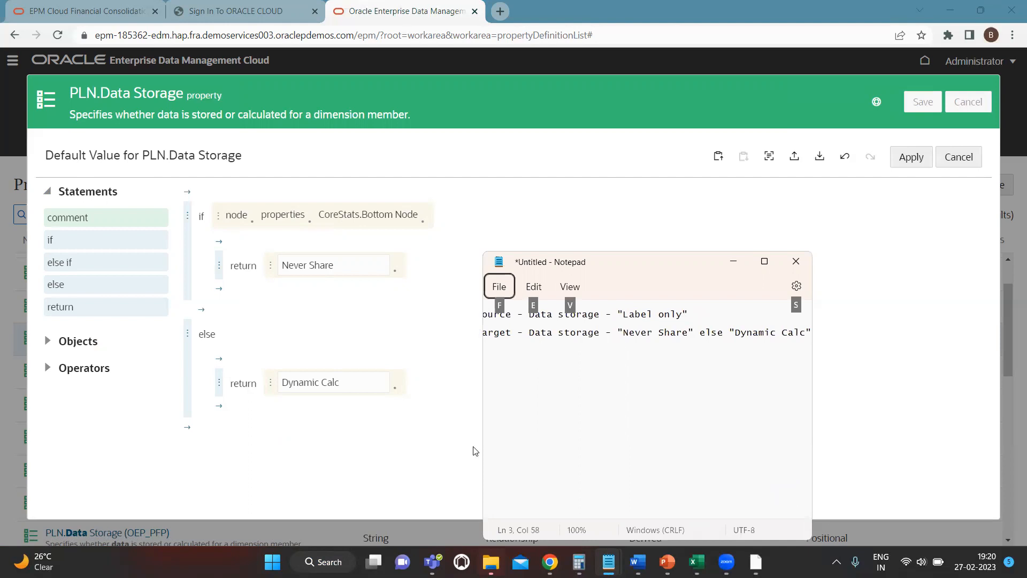
left_click(501, 436)
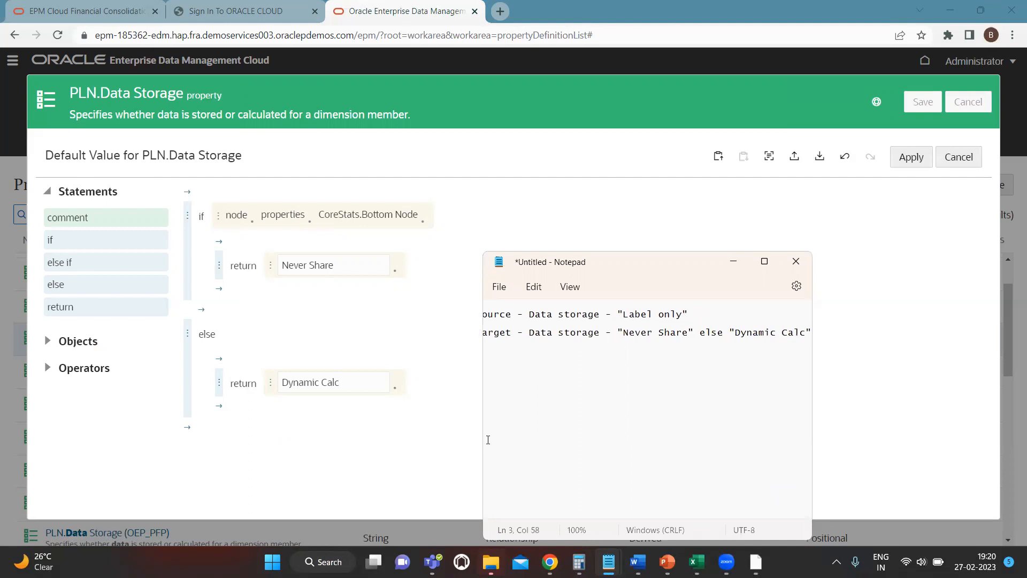
left_click(488, 439)
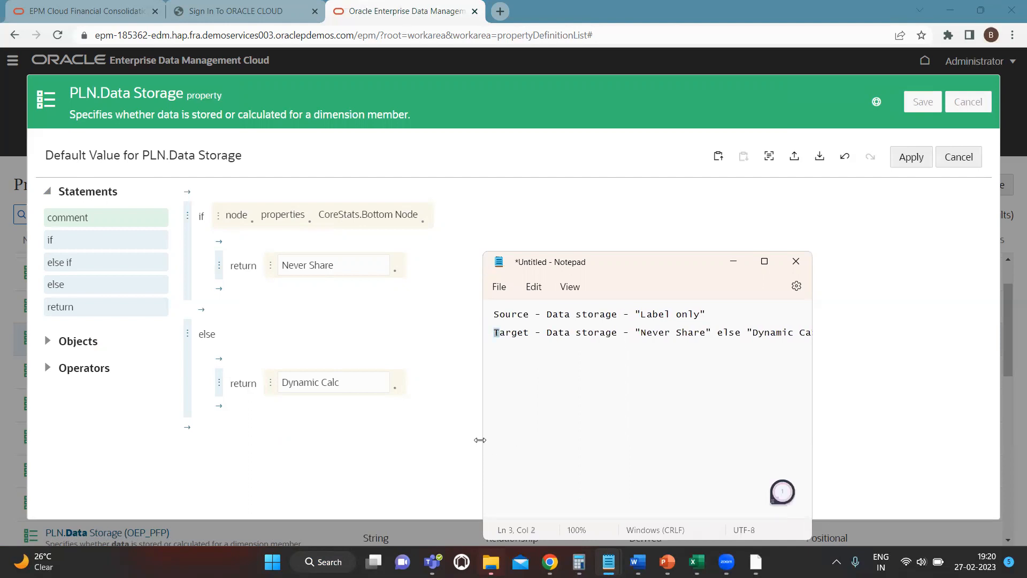
left_click_drag(480, 440, 430, 429)
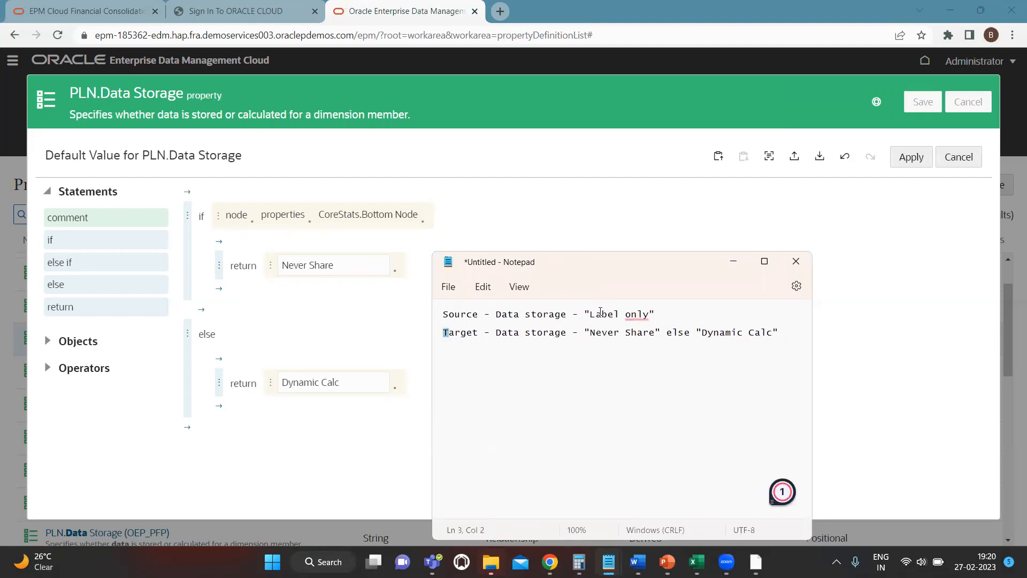
left_click_drag(586, 314, 706, 326)
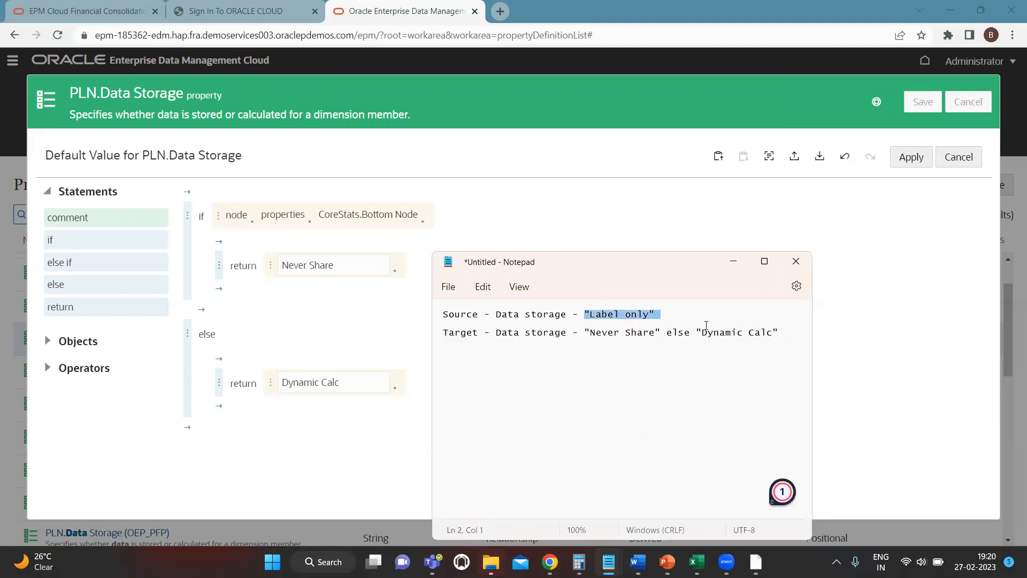
left_click(720, 386)
left_click(799, 261)
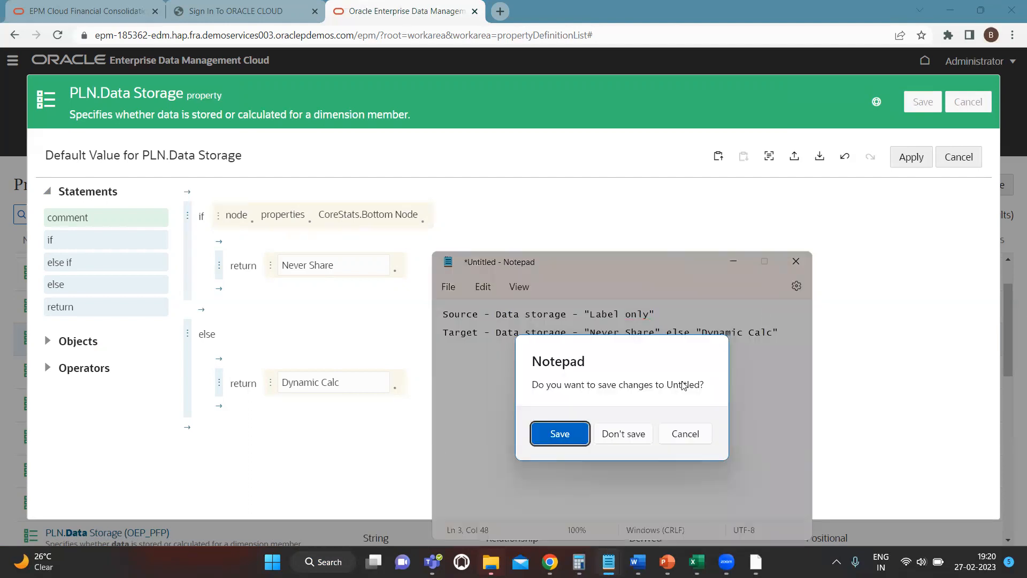
left_click(643, 439)
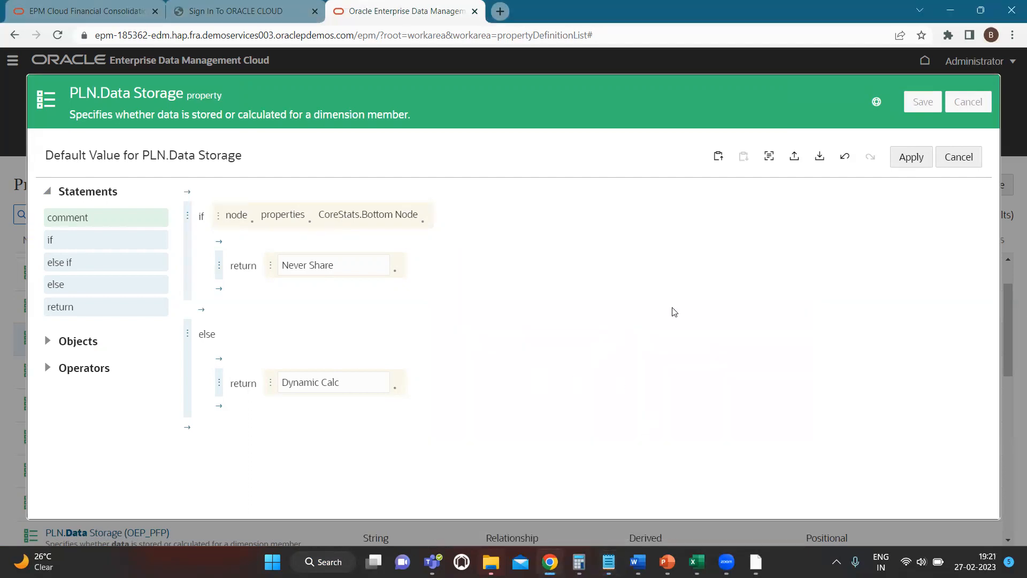
Apply the default value expression, save the PLN.Data Storage parameter changes with confirmation, and close the property
left_click(910, 157)
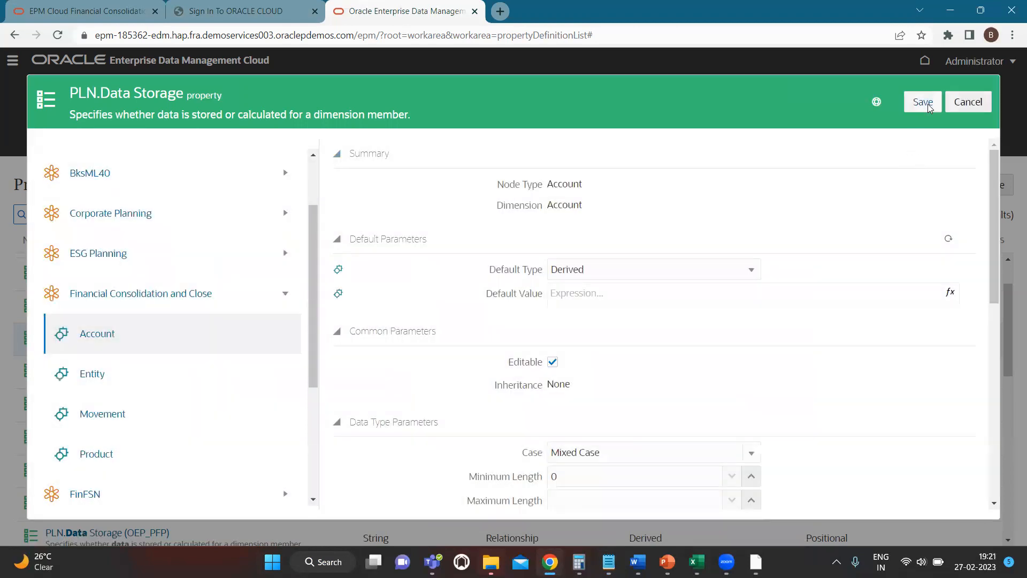
left_click(929, 106)
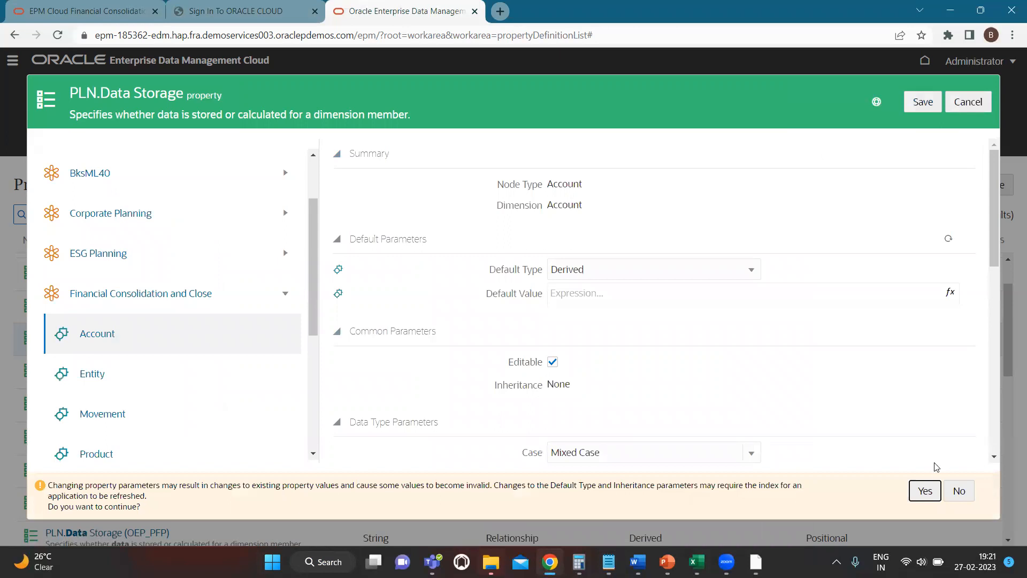
left_click(925, 491)
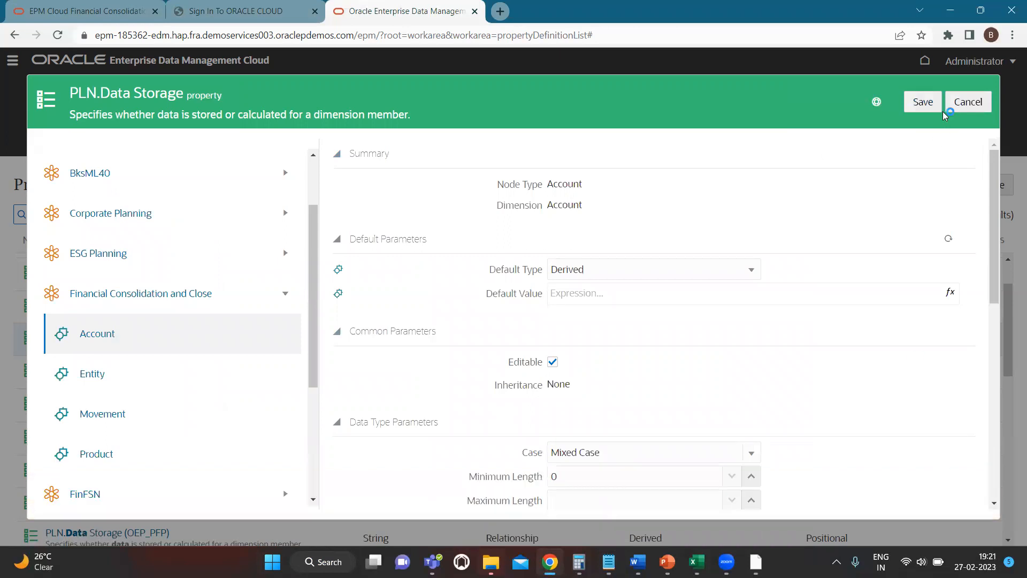
left_click(970, 102)
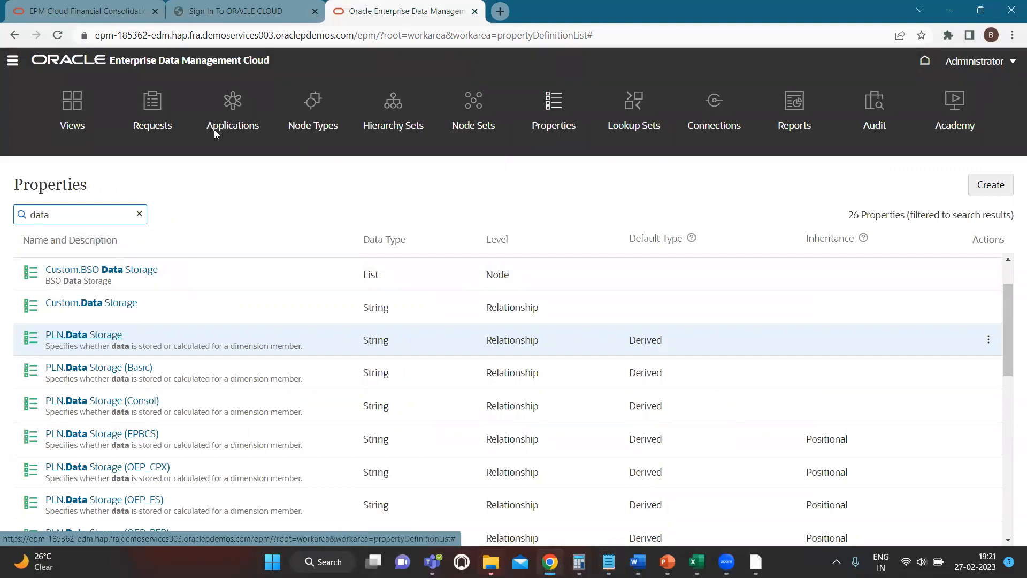
Open the Master View (EPM ERP) view and show the Custom_Account and FCCS_Accounts viewpoints side by side
left_click(72, 102)
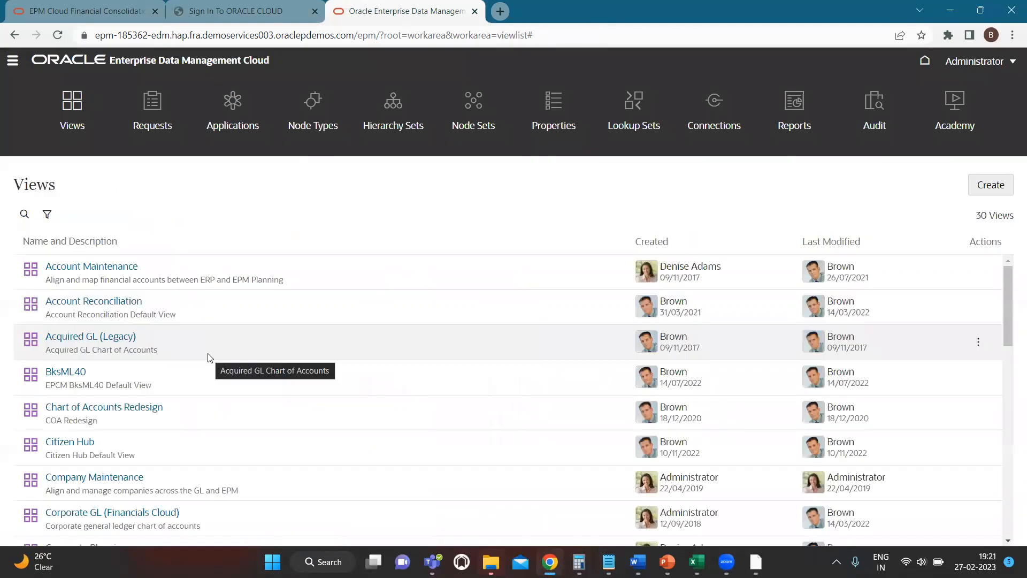
scroll(142, 464, "down", 2)
scroll(142, 464, "down", 8)
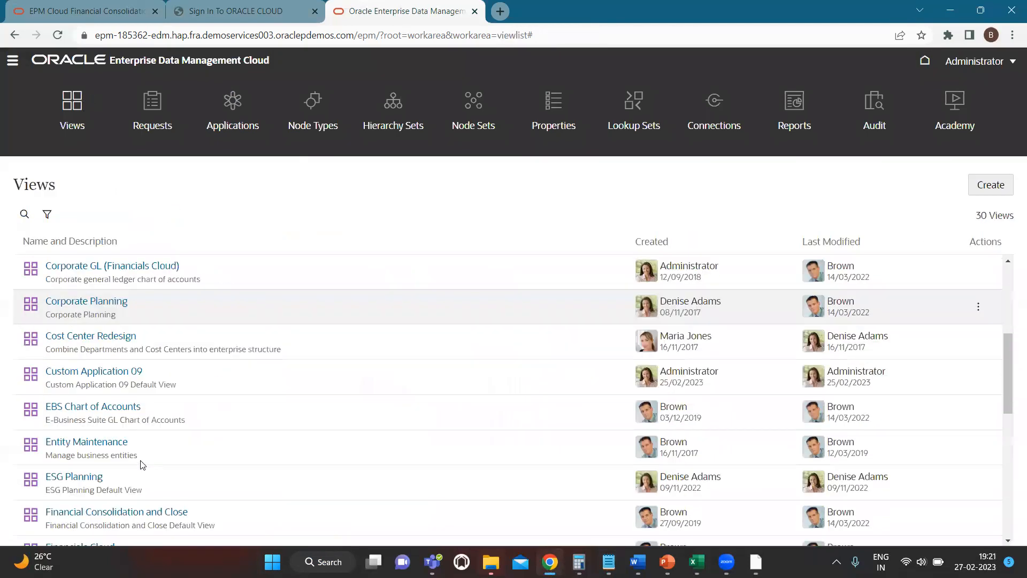
scroll(91, 407, "down", 2)
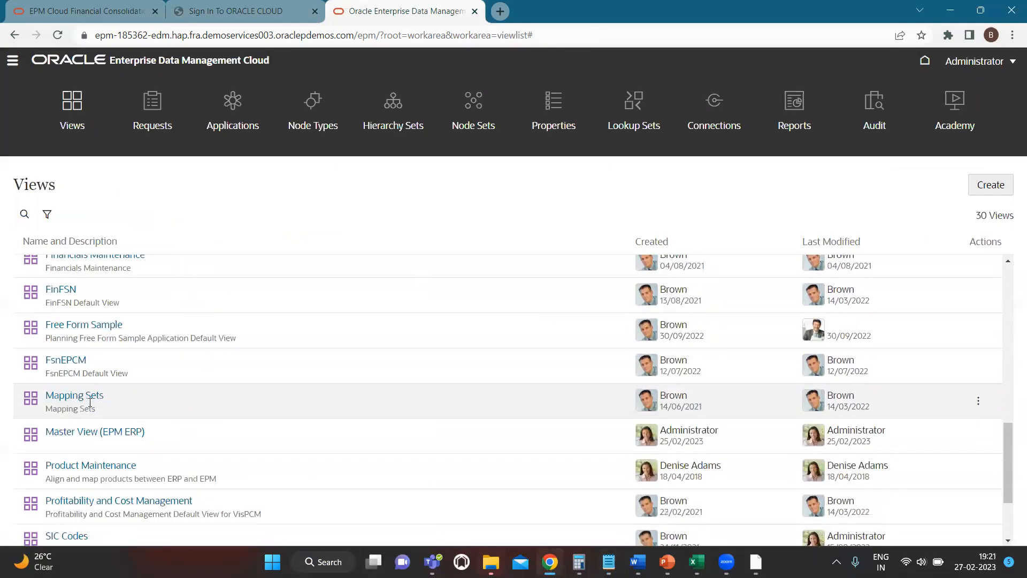
left_click(110, 435)
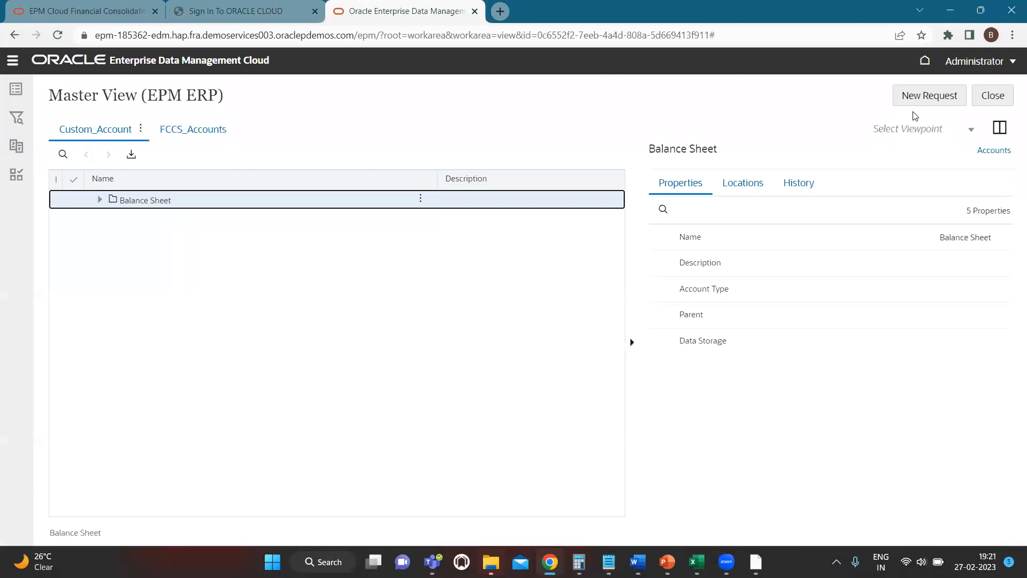
left_click(999, 127)
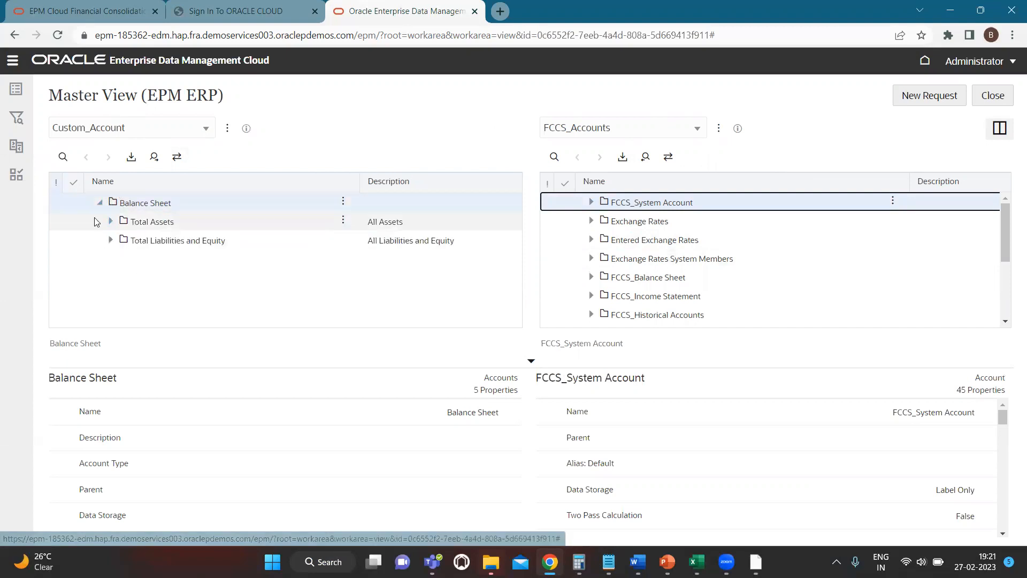
Expand Total Assets, Total Liabilities and Equity, Current Assets, and Cash and Cash Equivalents in the Custom_Account viewpoint
left_click(110, 222)
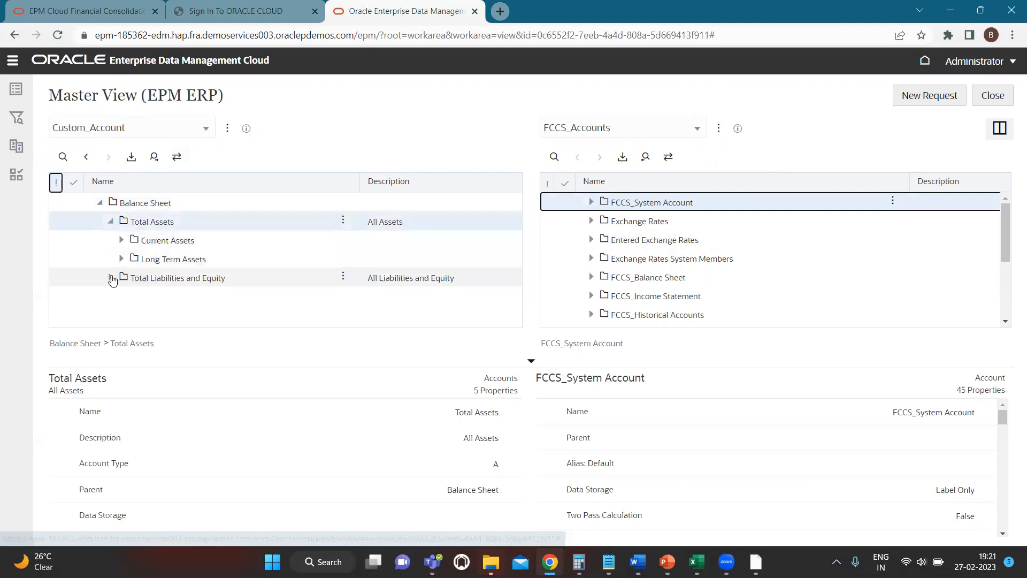
left_click(111, 279)
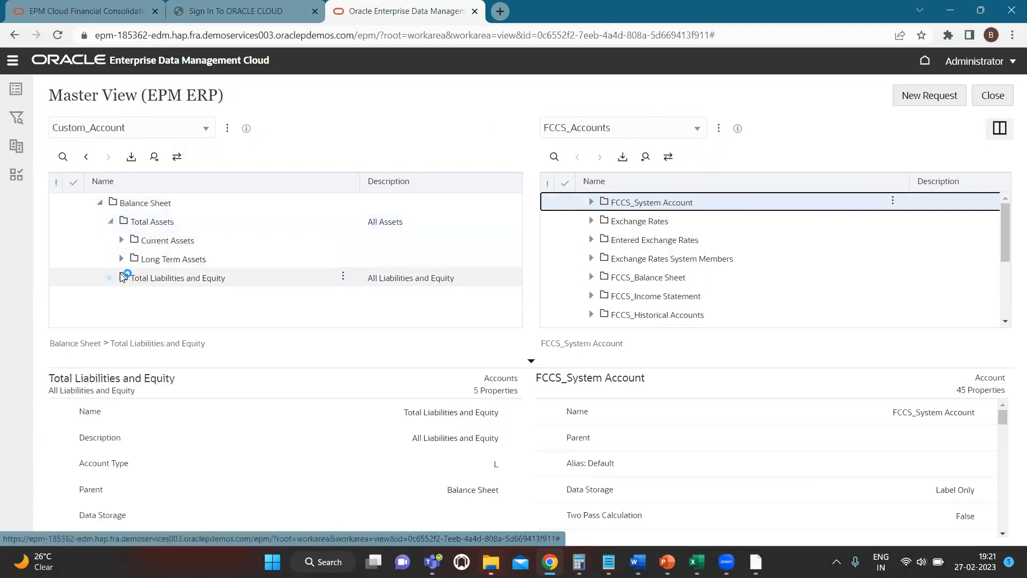
left_click(122, 241)
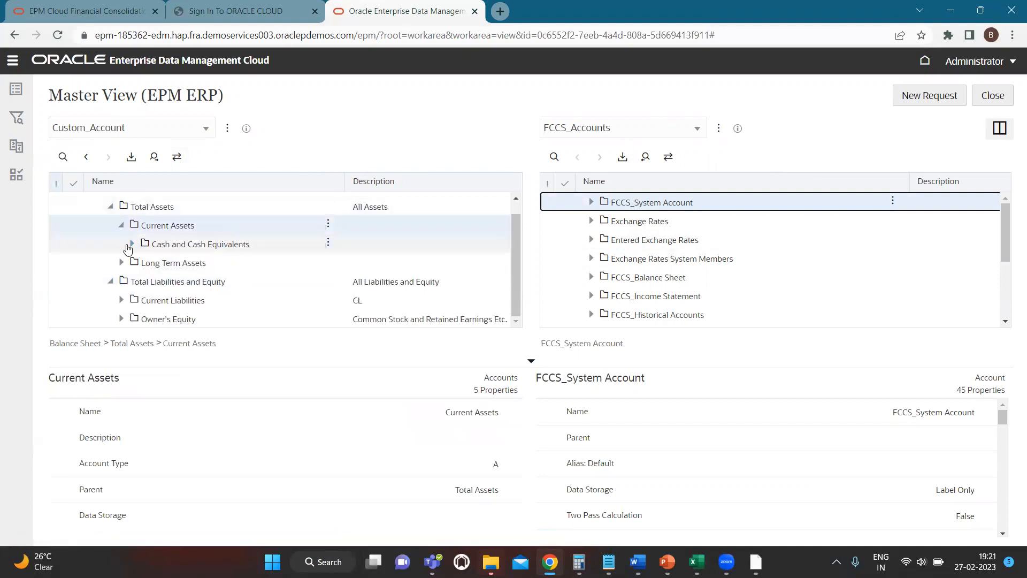
left_click(129, 244)
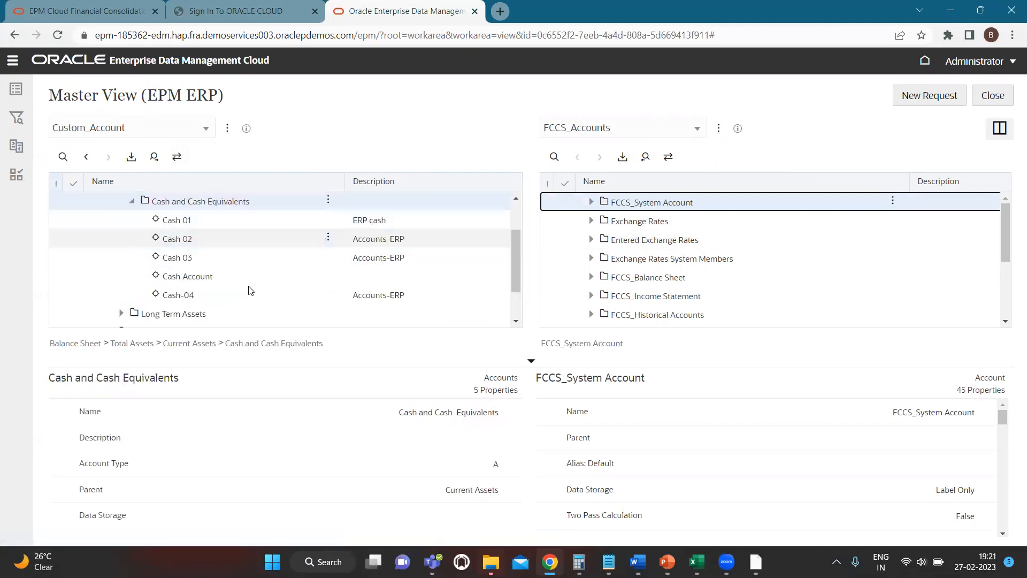
scroll(250, 291, "down", 1)
Start a new request and add a child account under Cash and Cash Equivalents in the Custom_Account viewpoint
left_click(921, 103)
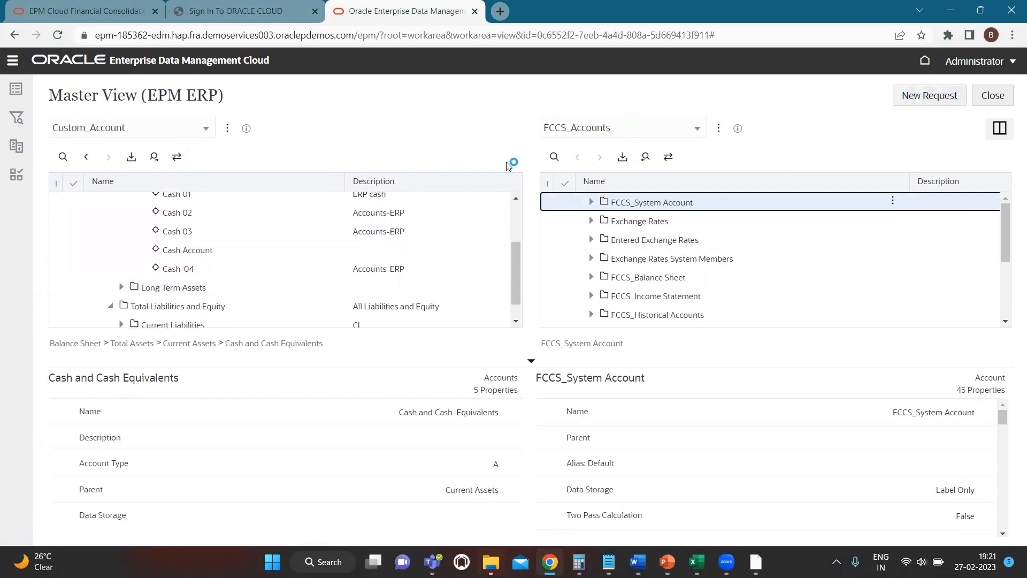
scroll(243, 247, "up", 1)
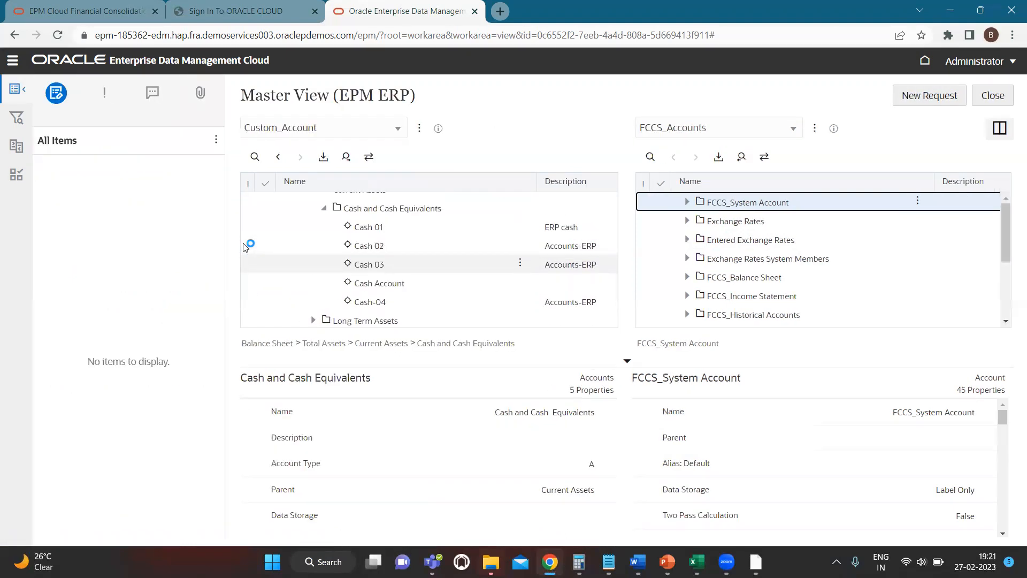
scroll(438, 230, "up", 1)
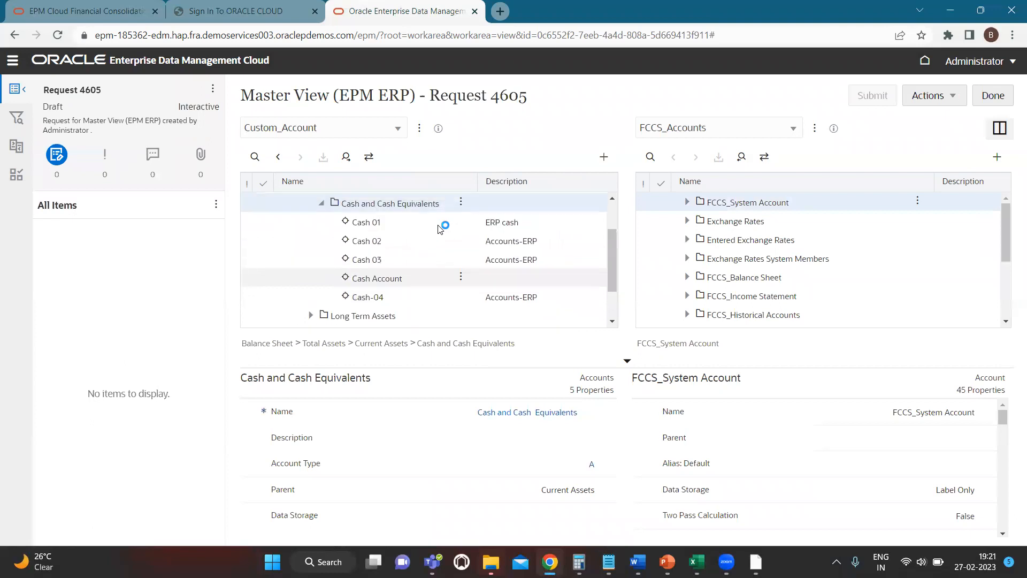
left_click(462, 206)
left_click(477, 224)
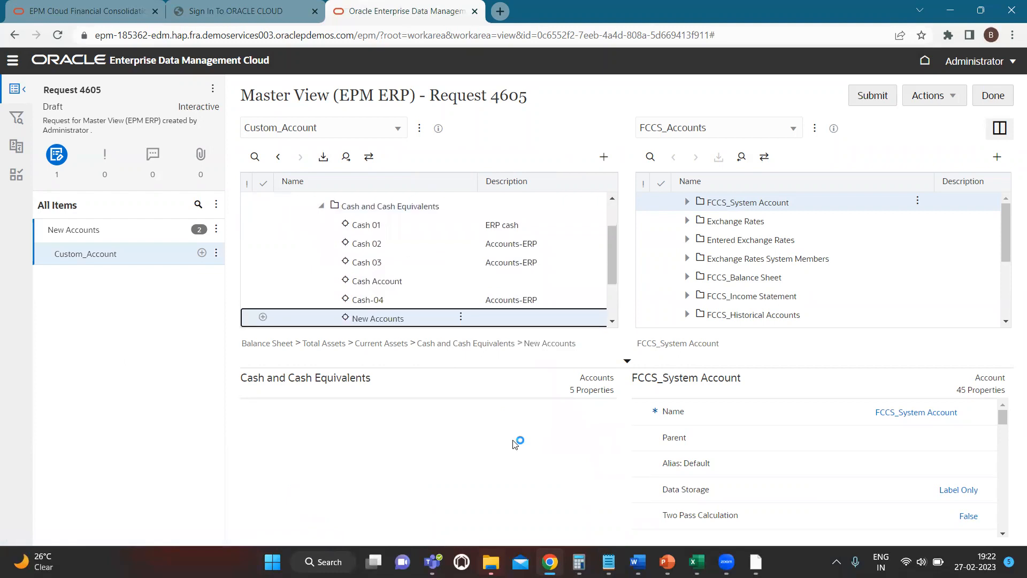
Name the new account Cash 05, with Account Type Asset and Data Storage Label only
type("Ca")
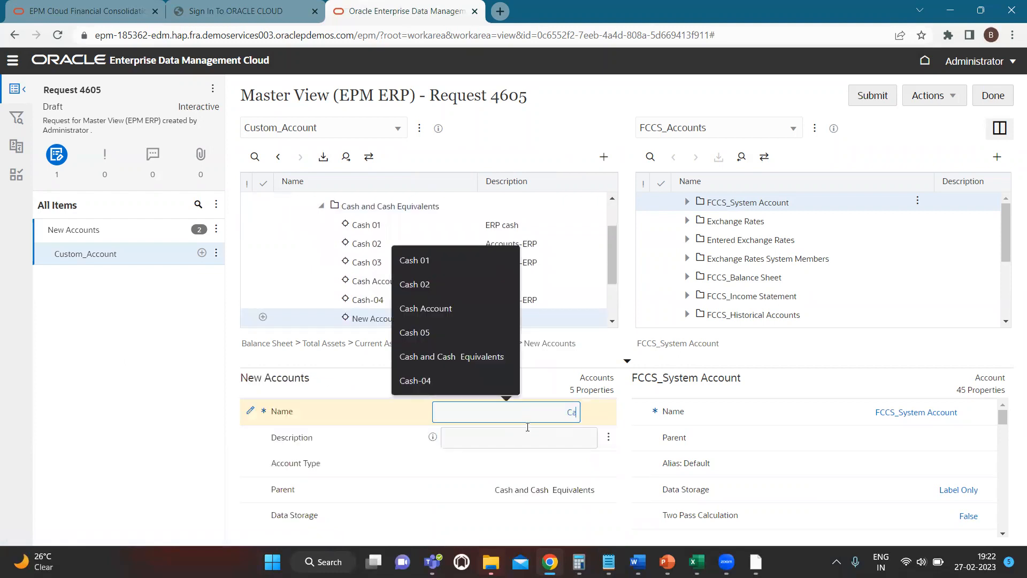
type("sh 05")
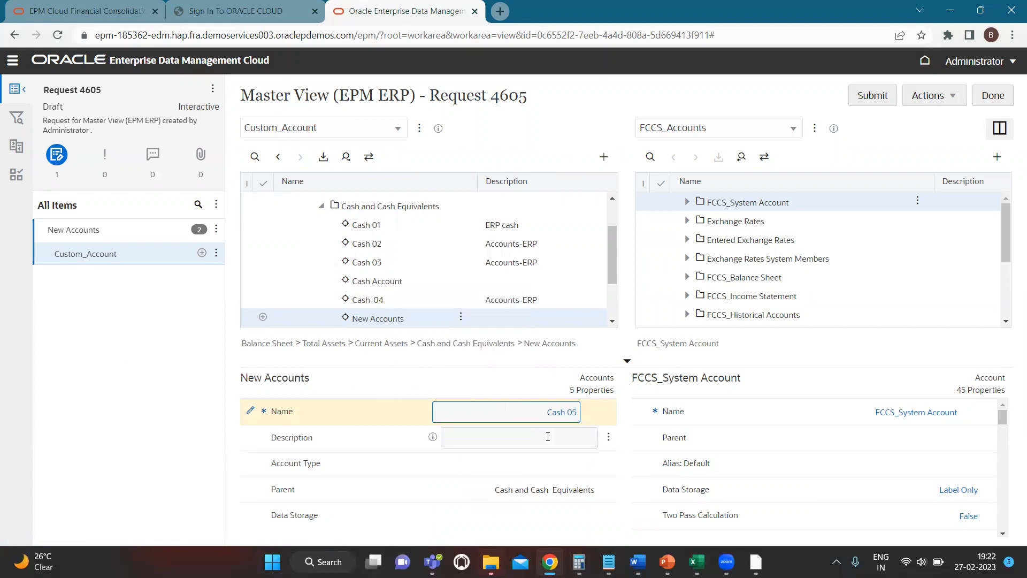
left_click(554, 464)
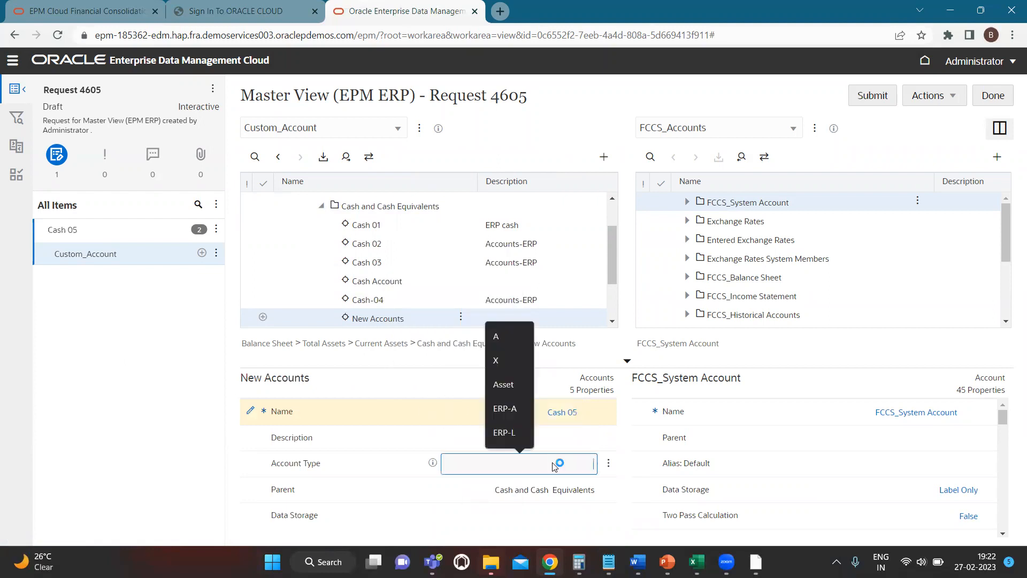
left_click(517, 383)
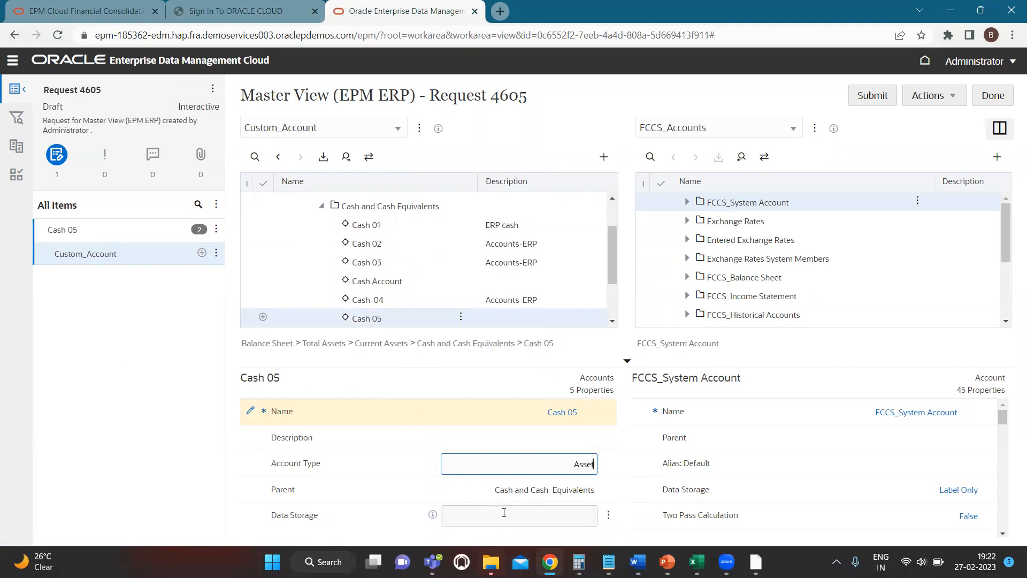
left_click(504, 515)
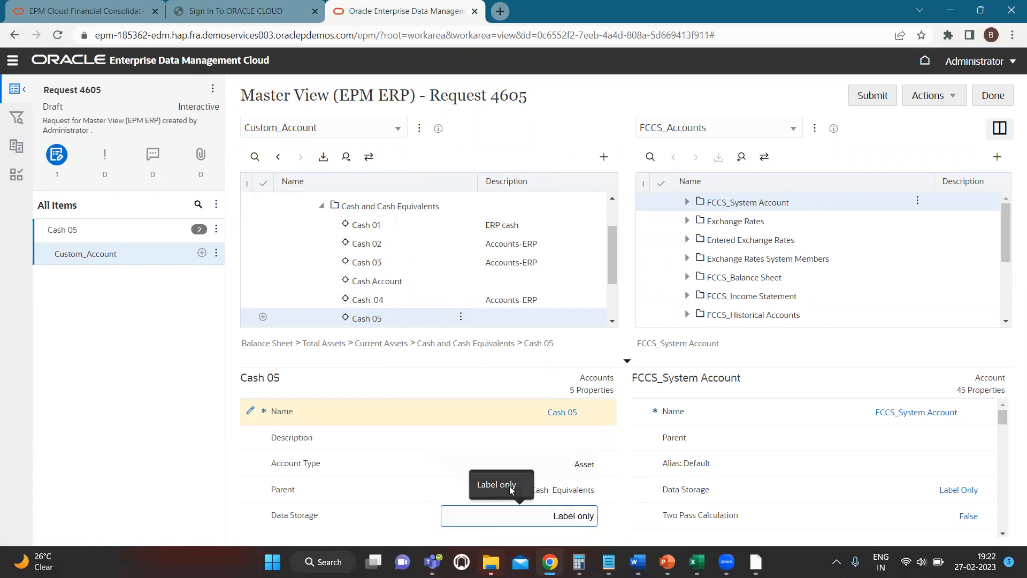
left_click(628, 498)
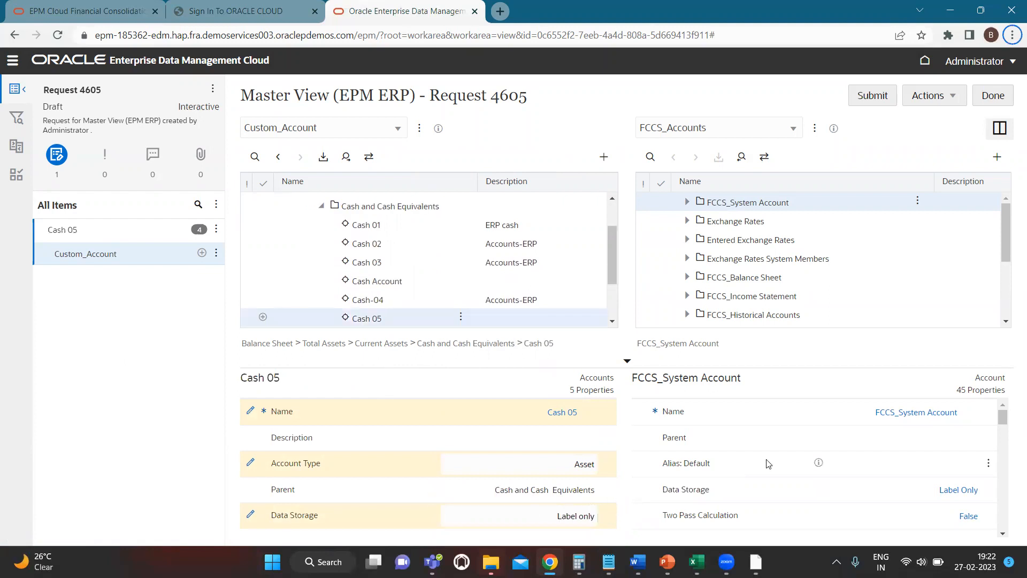
Search FCCS_Accounts for "Cash and", expand FCCS_Cash And Cash Equivalents under FCCS_Current Assets, and close the search
scroll(769, 465, "down", 1)
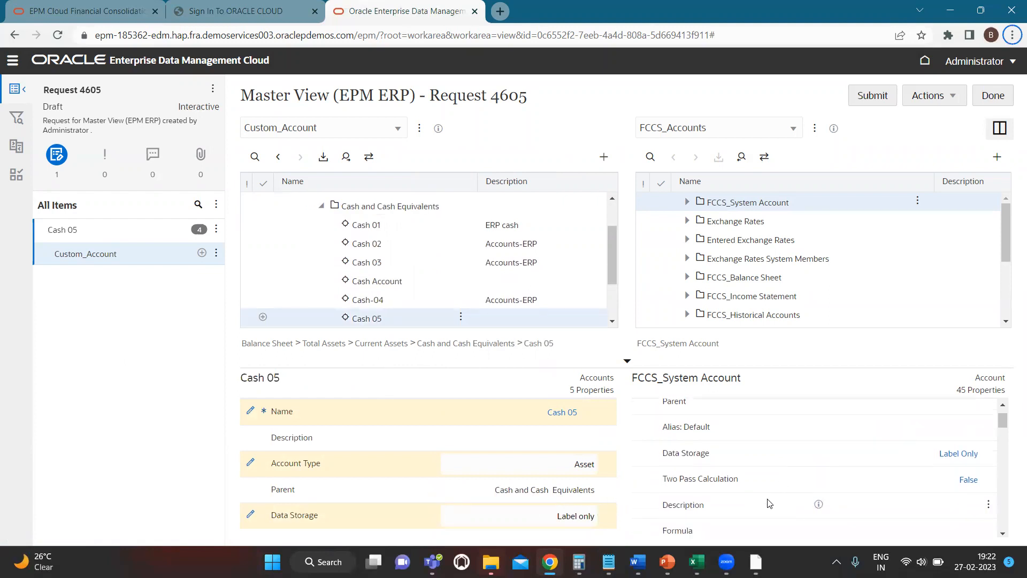
scroll(770, 471, "down", 1)
scroll(770, 473, "up", 2)
scroll(711, 470, "up", 1)
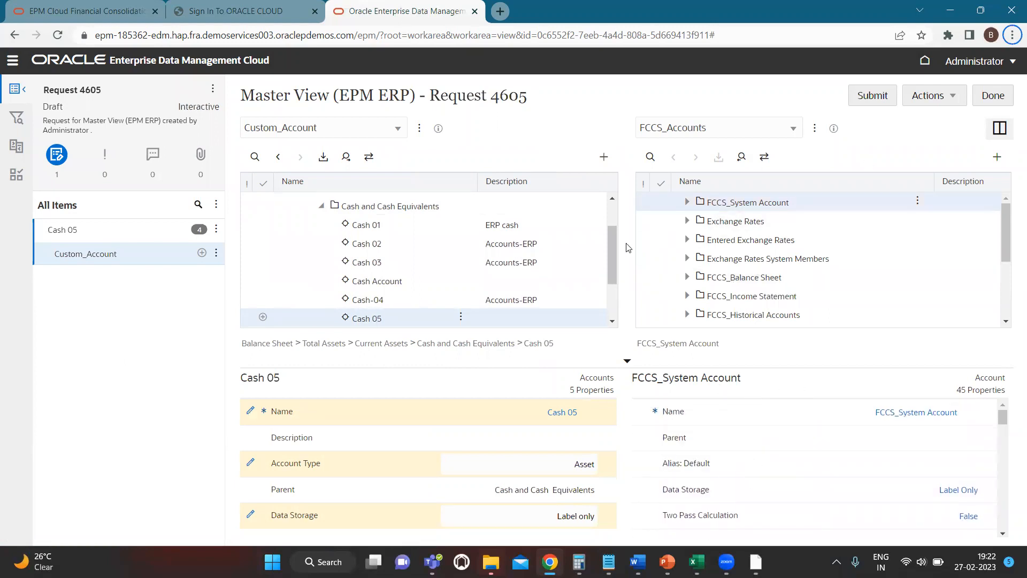
left_click(650, 157)
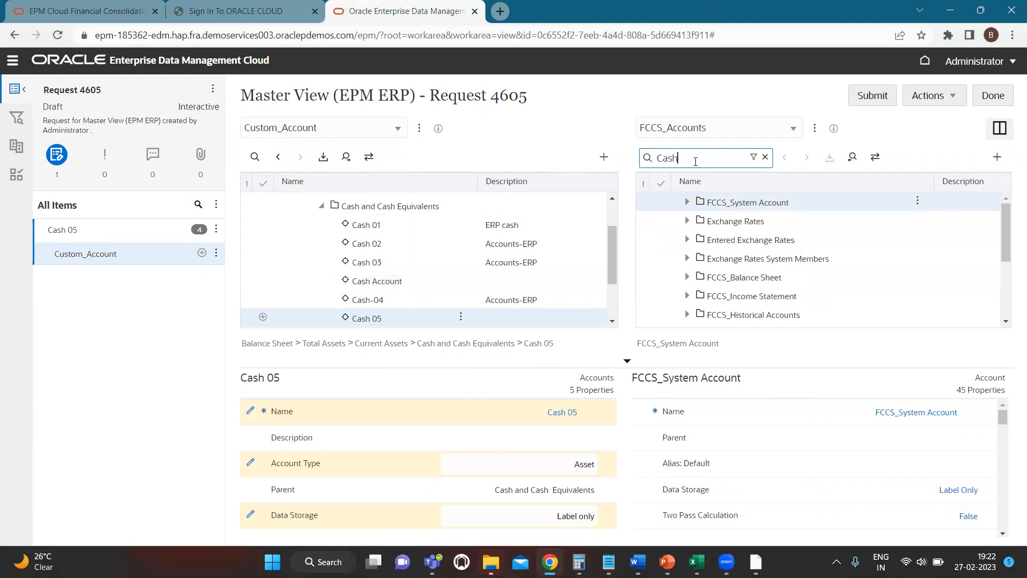
type("Cash and")
key("Return")
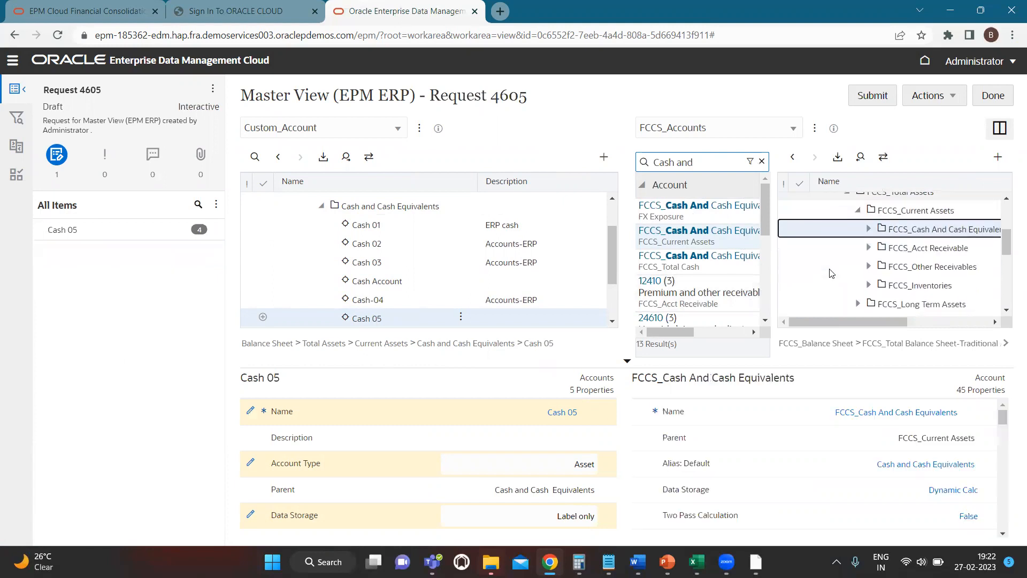
left_click(868, 228)
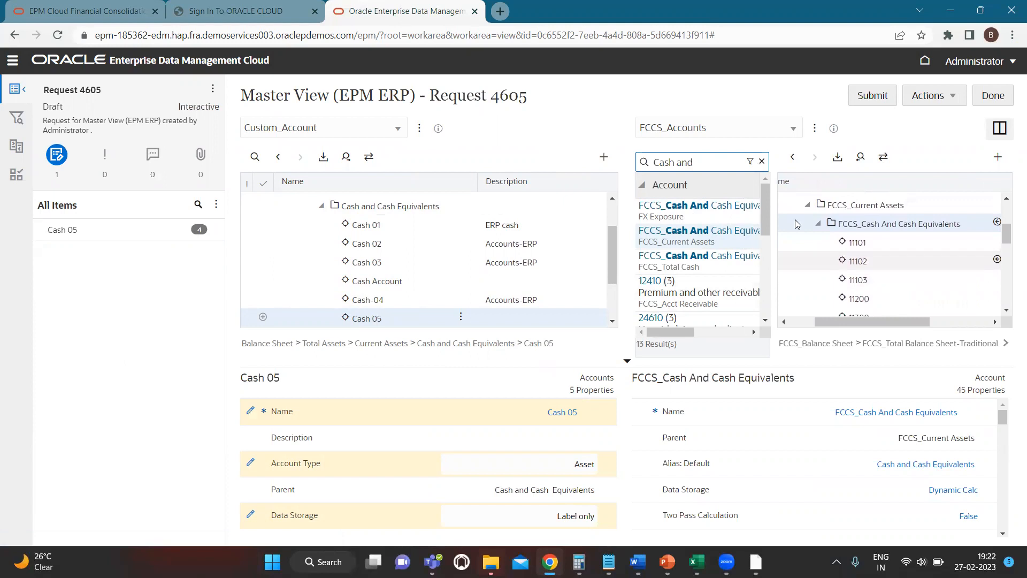
left_click(763, 163)
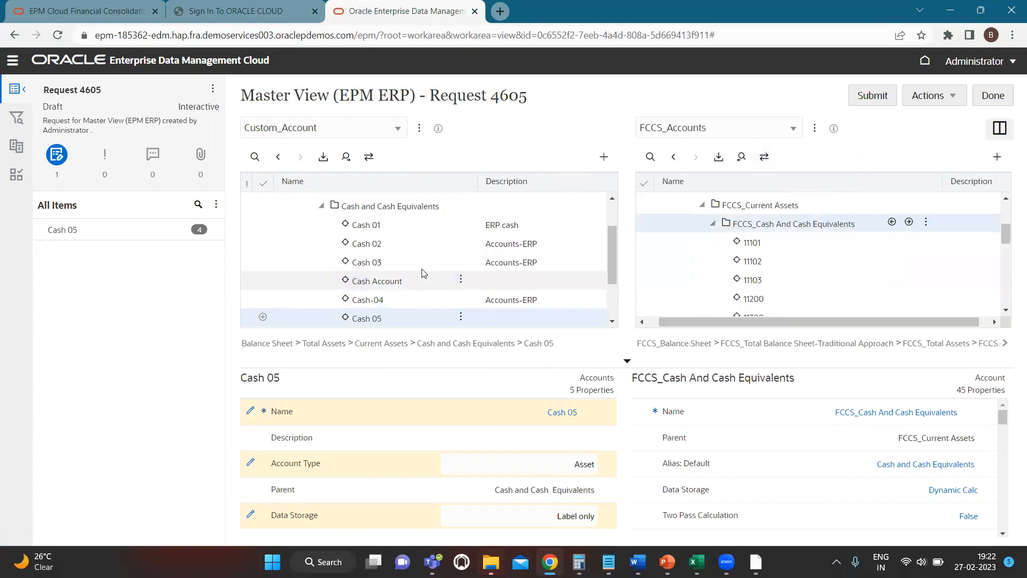
Add Cash 05 from the Custom_Account viewpoint under FCCS_Cash And Cash Equivalents in the FCCS_Accounts viewpoint
scroll(423, 274, "down", 1)
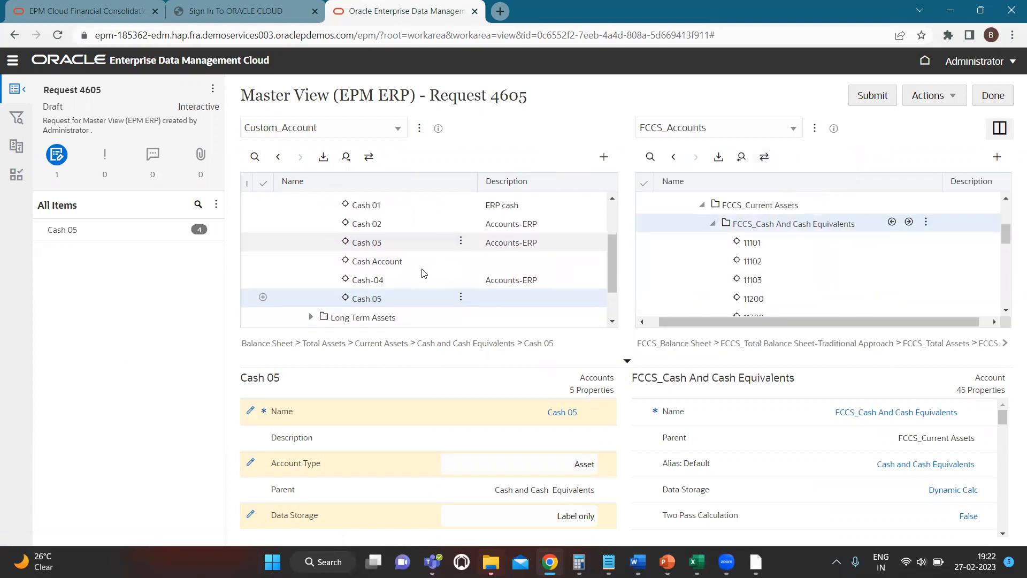
left_click(790, 225)
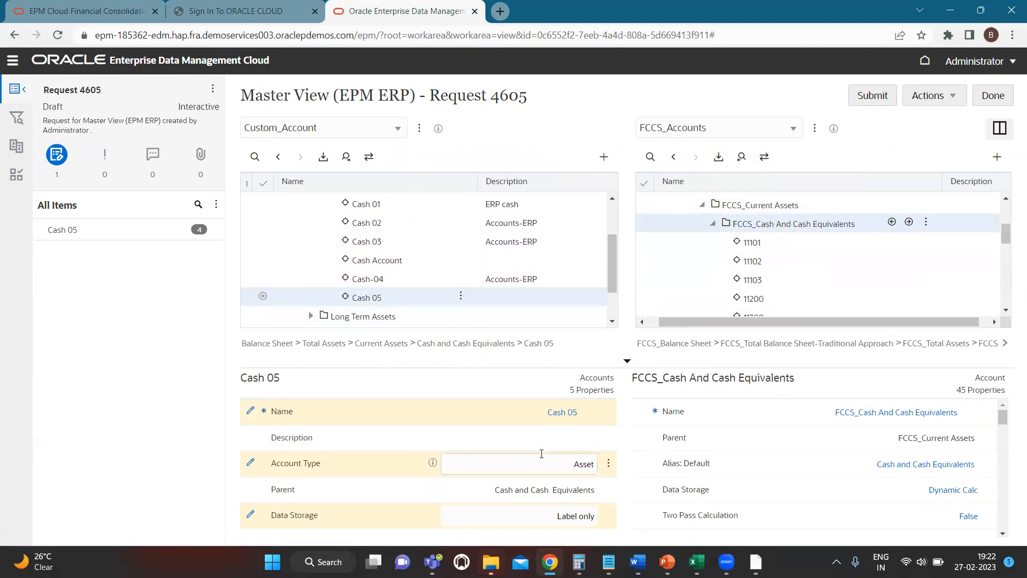
scroll(781, 474, "down", 2)
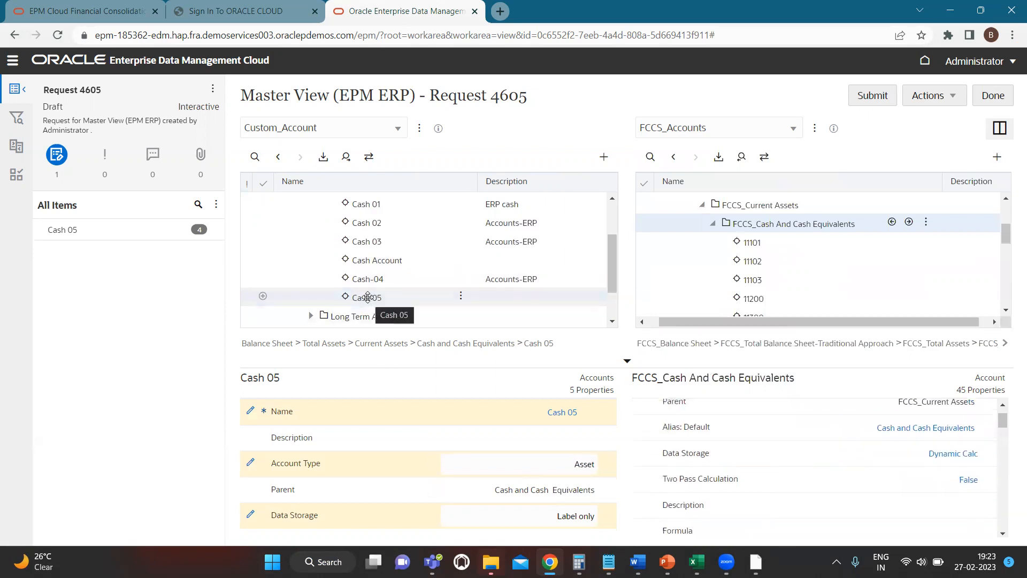
left_click_drag(370, 297, 744, 227)
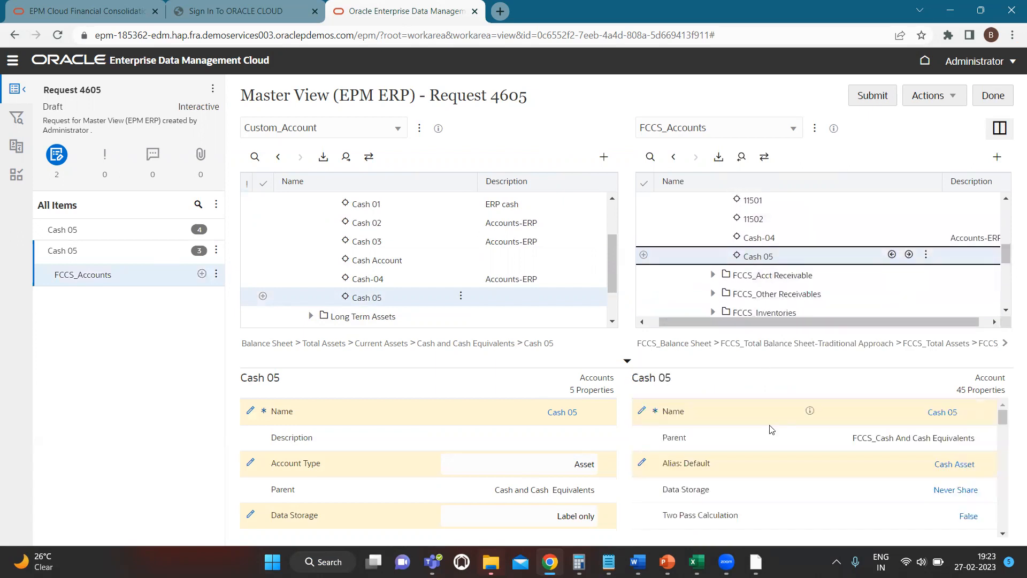
Compare the Data Storage property of Cash 05 in Custom_Account with that of its copy in FCCS_Accounts
scroll(743, 466, "down", 1)
scroll(753, 450, "up", 1)
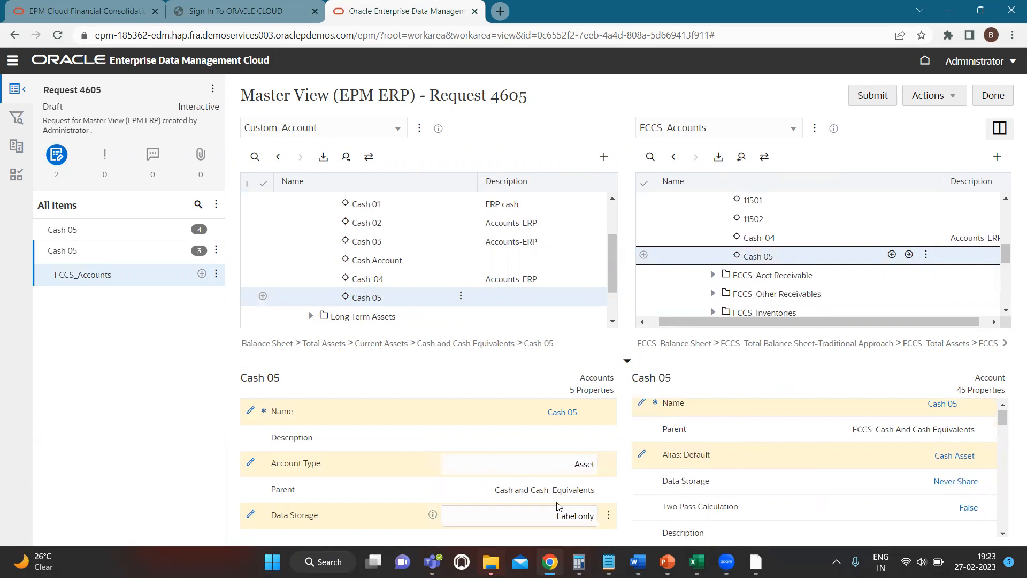
left_click_drag(550, 517, 620, 520)
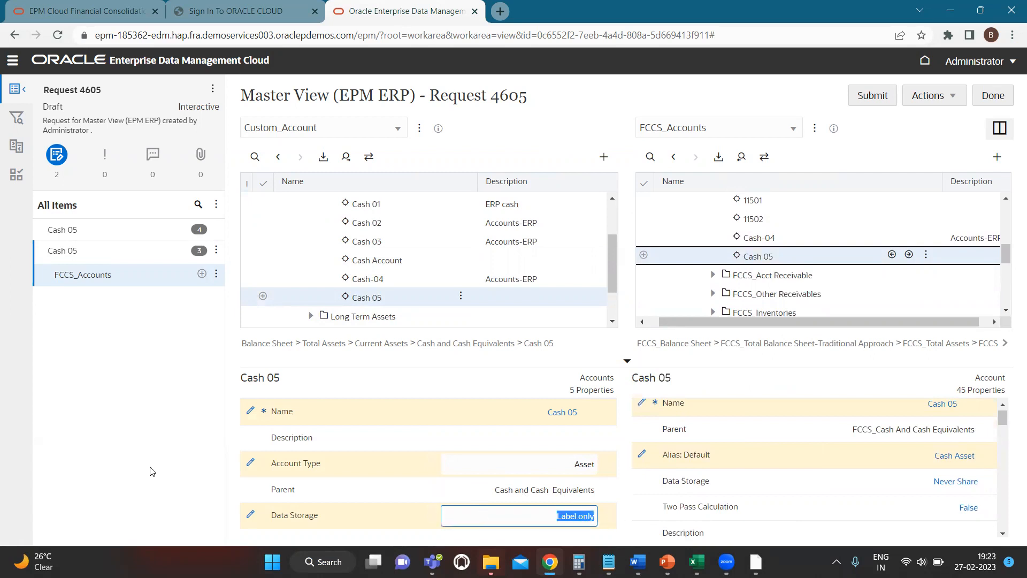
left_click(171, 470)
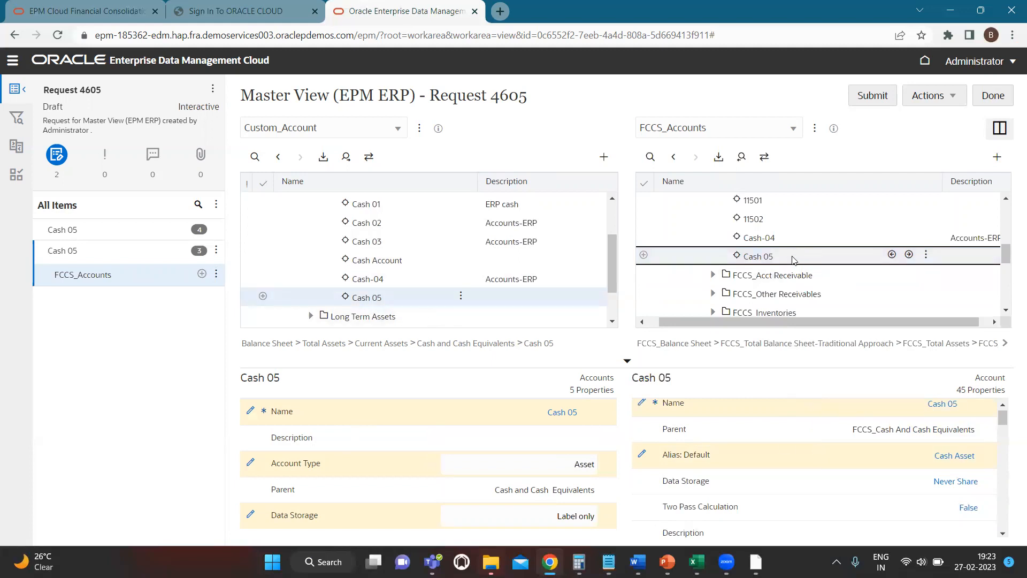
left_click(817, 481)
Switch to the PowerPoint slide show on defining the BottomNode expression
key("alt+Tab")
key("alt+Tab")
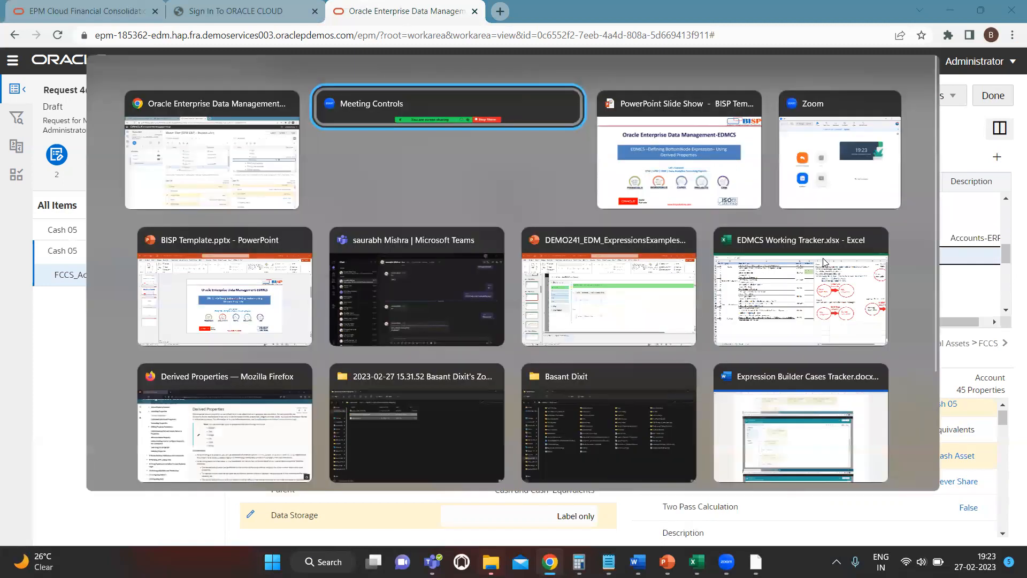
key("alt+Tab")
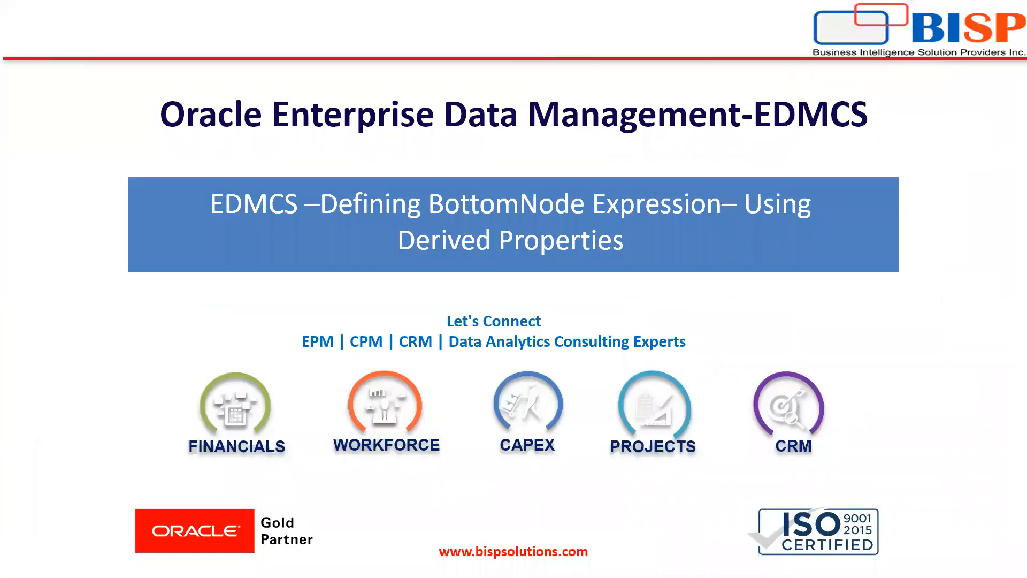